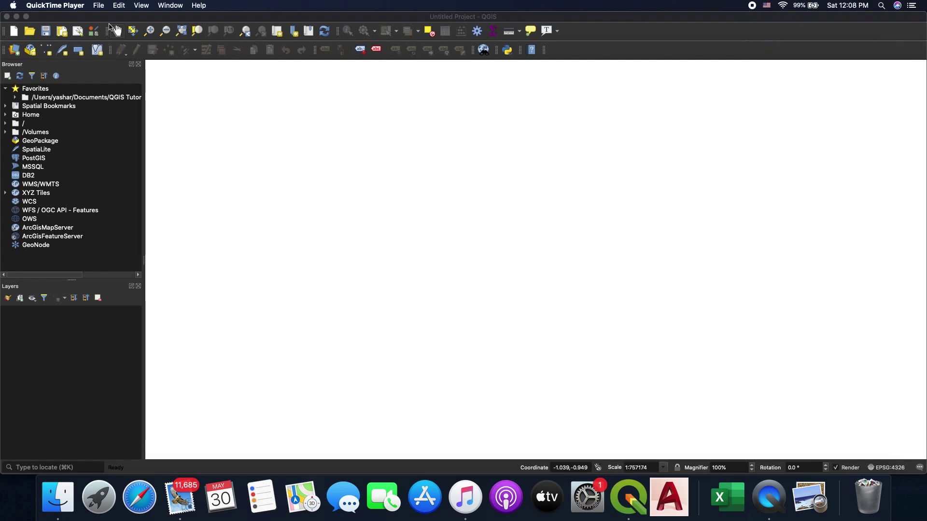
# - Add the Ex_Files_Learning_QGIS folder, inside Documents > QGIS training, as a favorite directory
pyautogui.click(124, 18)
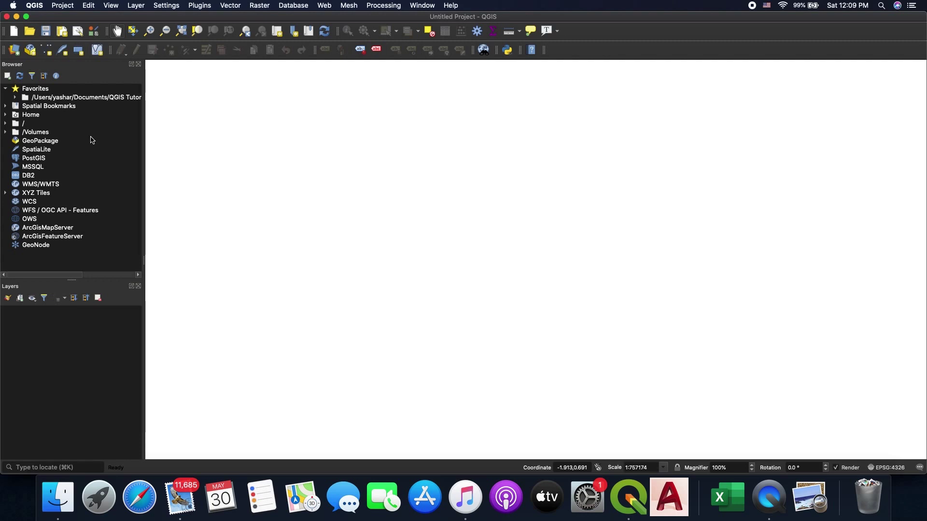
pyautogui.rightClick(43, 89)
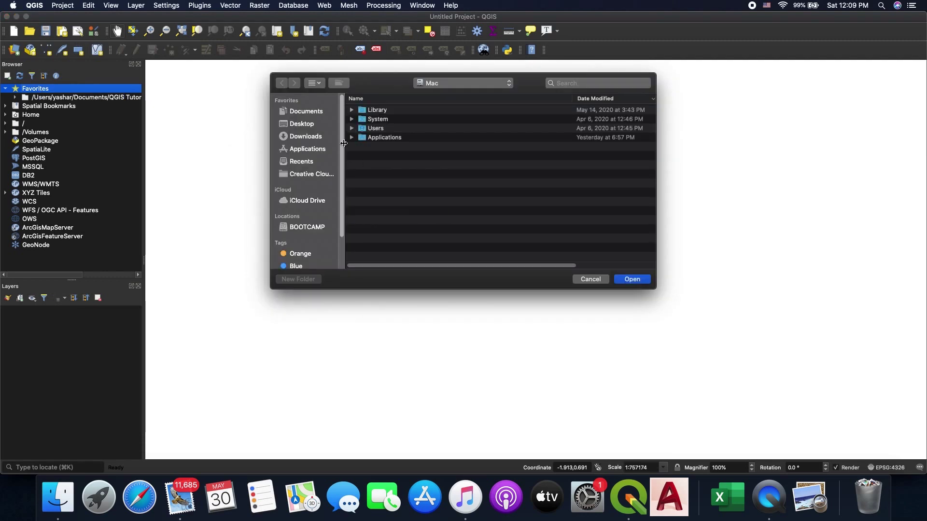
pyautogui.click(306, 111)
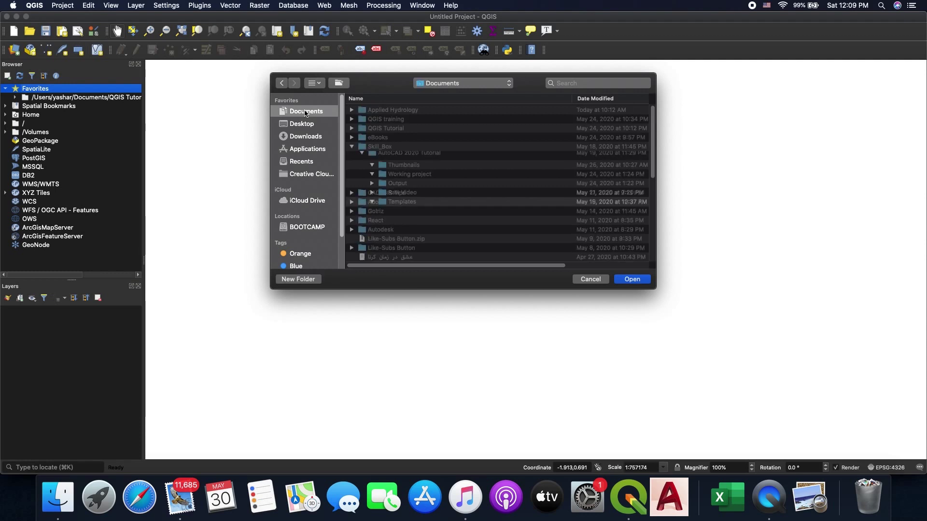
pyautogui.scroll(-15, 373, 230)
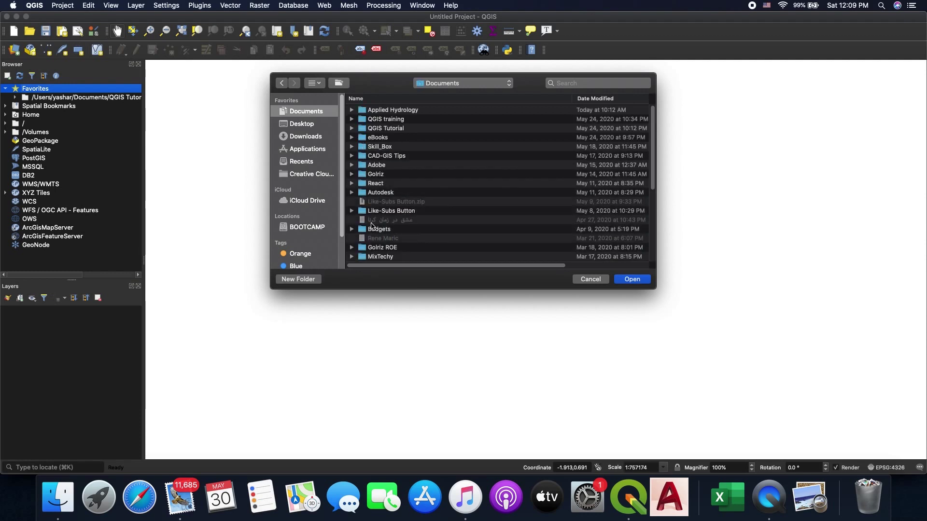
pyautogui.click(352, 220)
pyautogui.scroll(3, 355, 208)
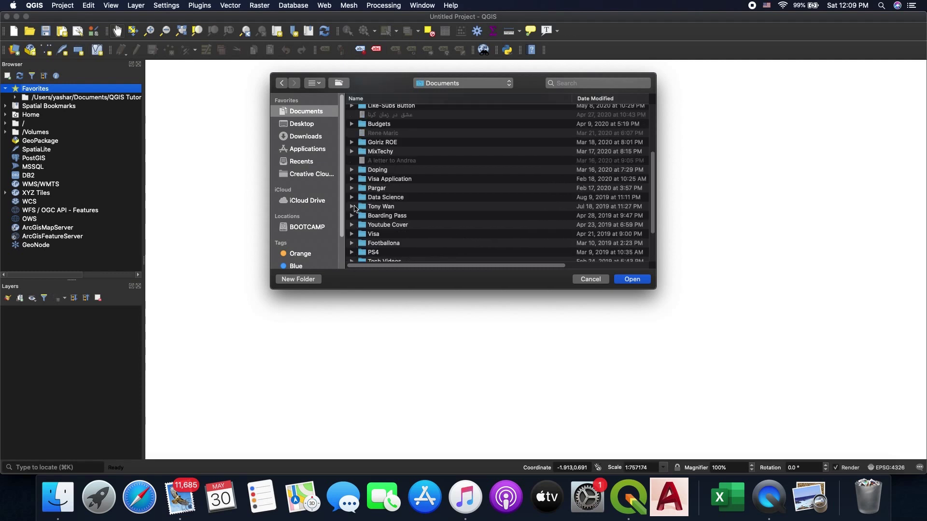
pyautogui.scroll(1, 355, 209)
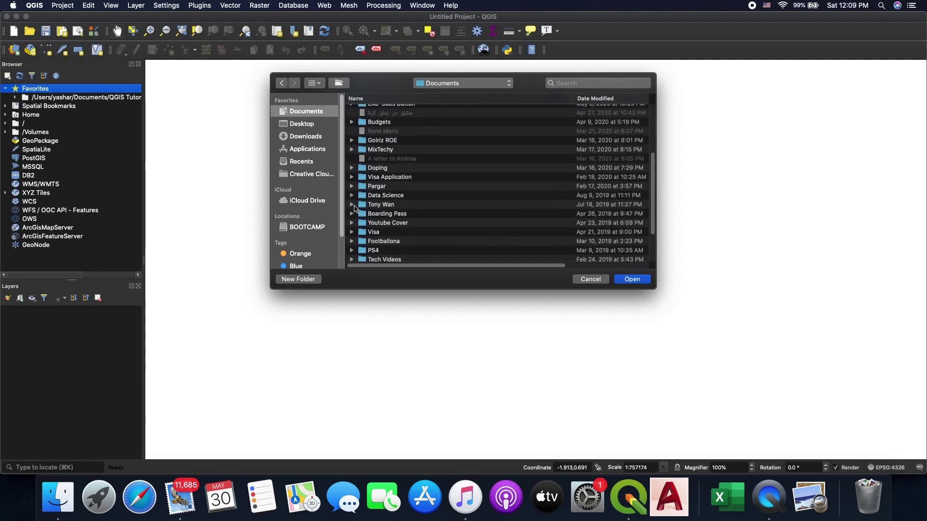
pyautogui.scroll(5, 355, 207)
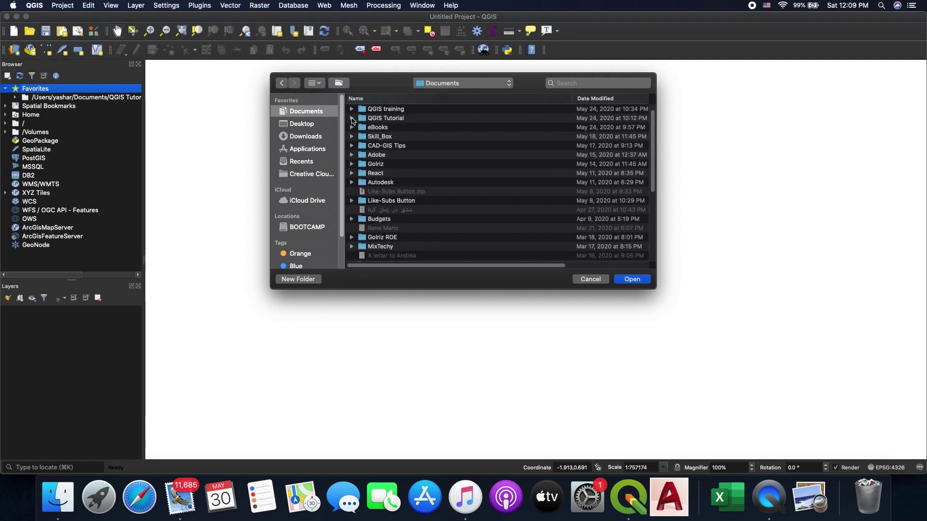
pyautogui.click(352, 118)
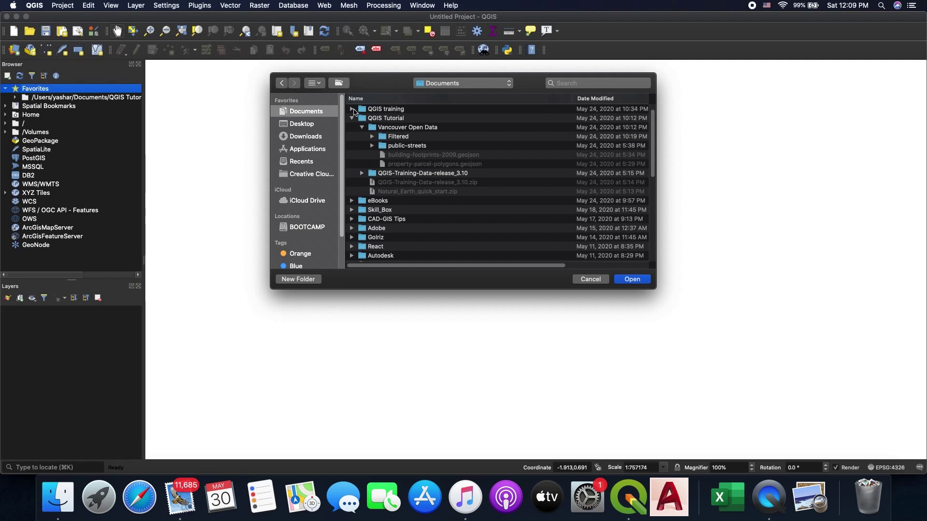
pyautogui.click(352, 109)
pyautogui.click(411, 119)
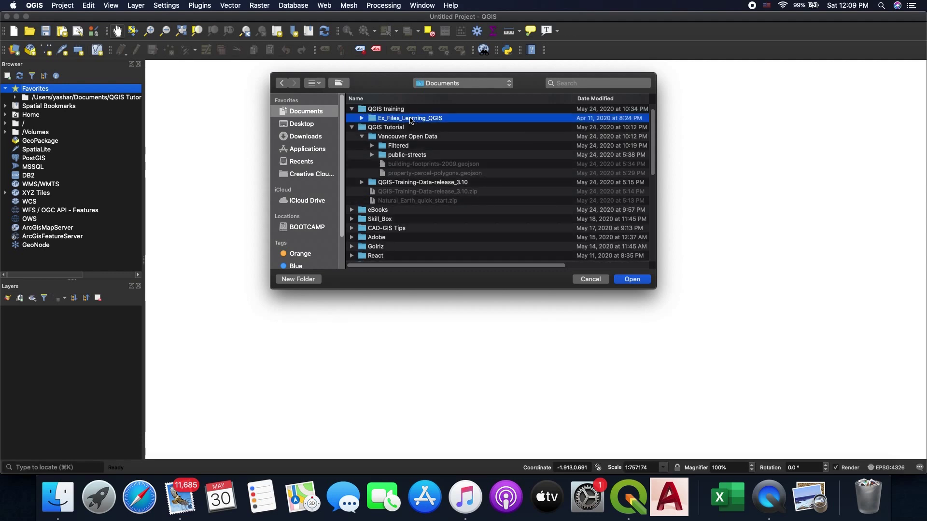
pyautogui.click(632, 280)
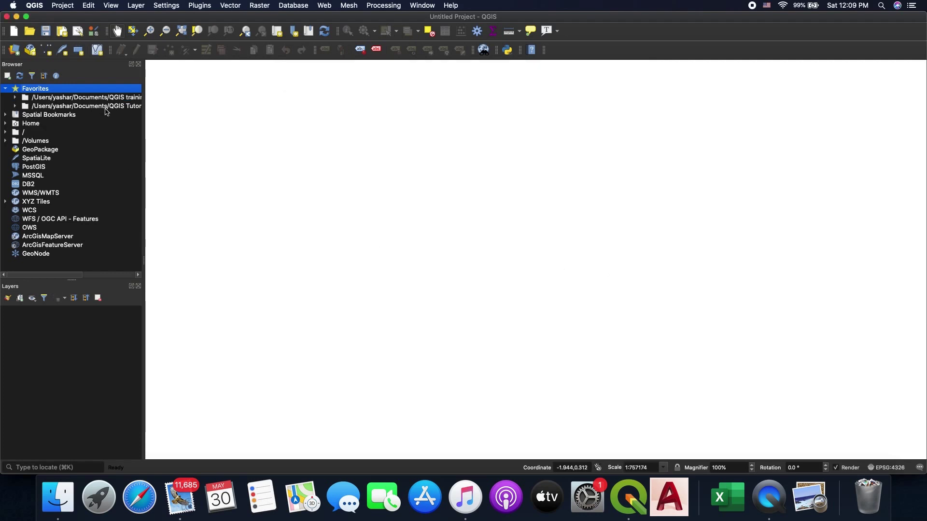
# - Expand the QGIS Tutorial favorite directory and its building-footprints-2009 folder to view their contents
pyautogui.click(15, 106)
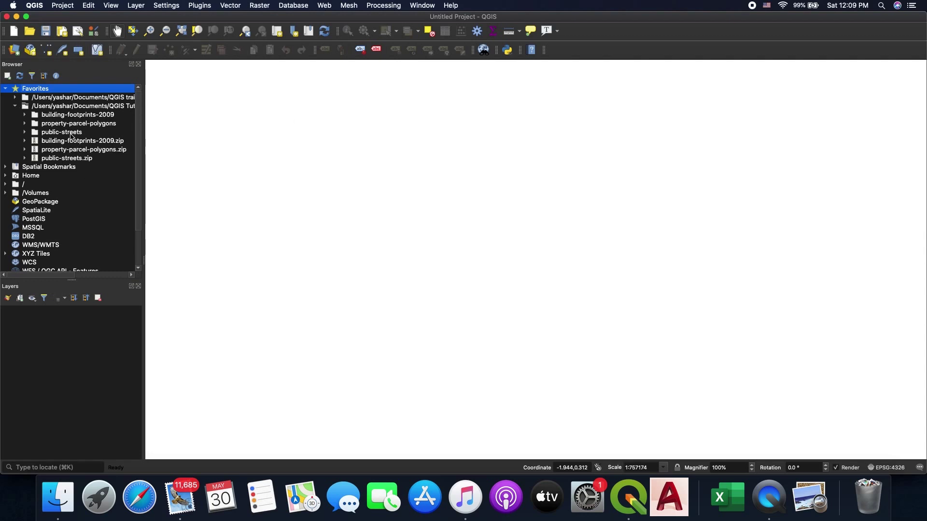
pyautogui.click(22, 114)
pyautogui.click(22, 112)
# - Expand the QGIS training favorite through Exercise Files and DATA to list the shapefiles in the SHP folder
pyautogui.click(16, 98)
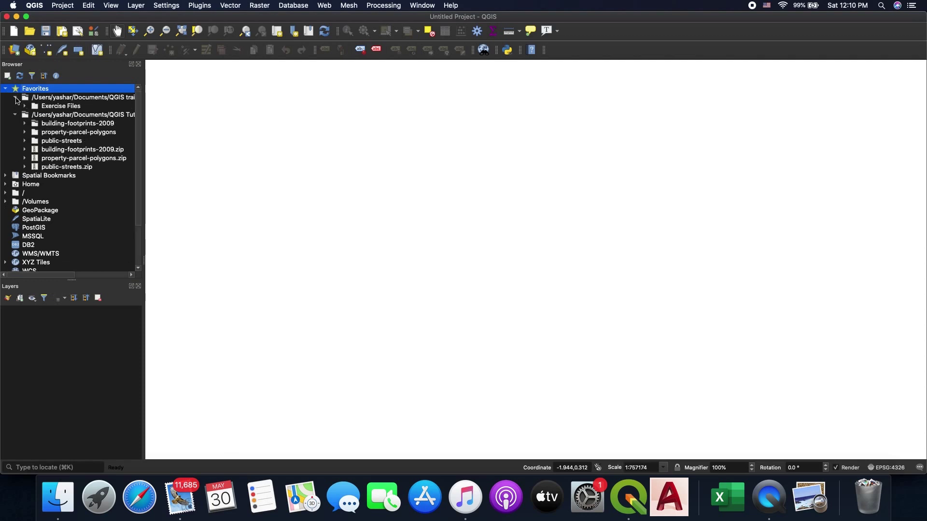
pyautogui.click(25, 106)
pyautogui.click(35, 116)
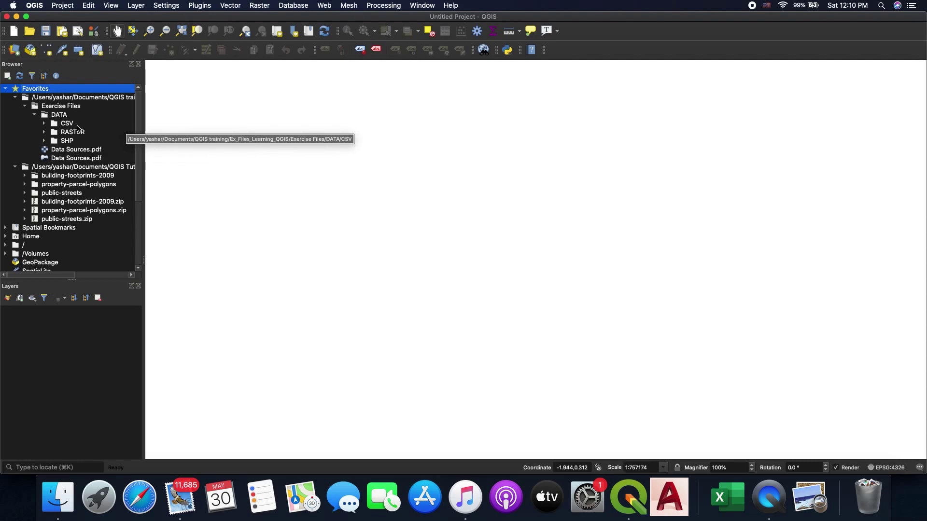
pyautogui.click(44, 141)
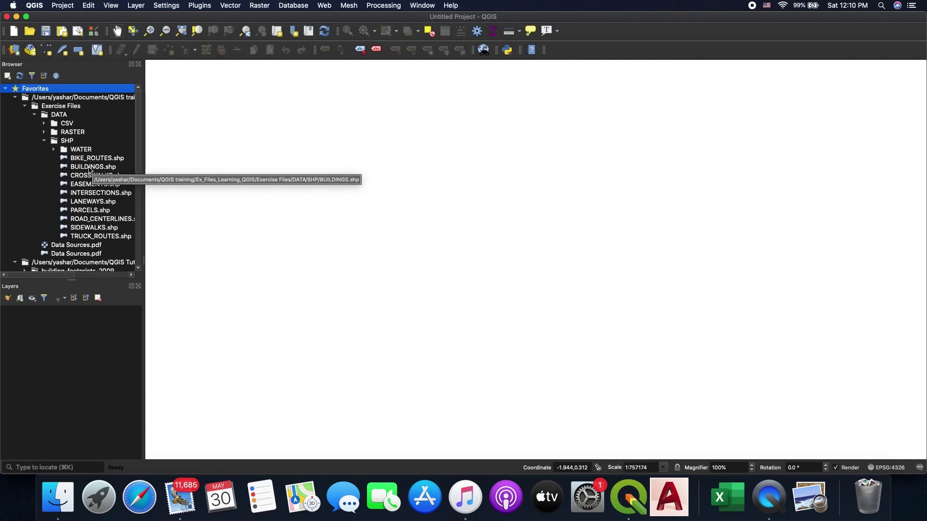
# - Review the metadata, map preview and attributes of INTERSECTIONS.shp in its layer properties without adding it to the project
pyautogui.rightClick(87, 194)
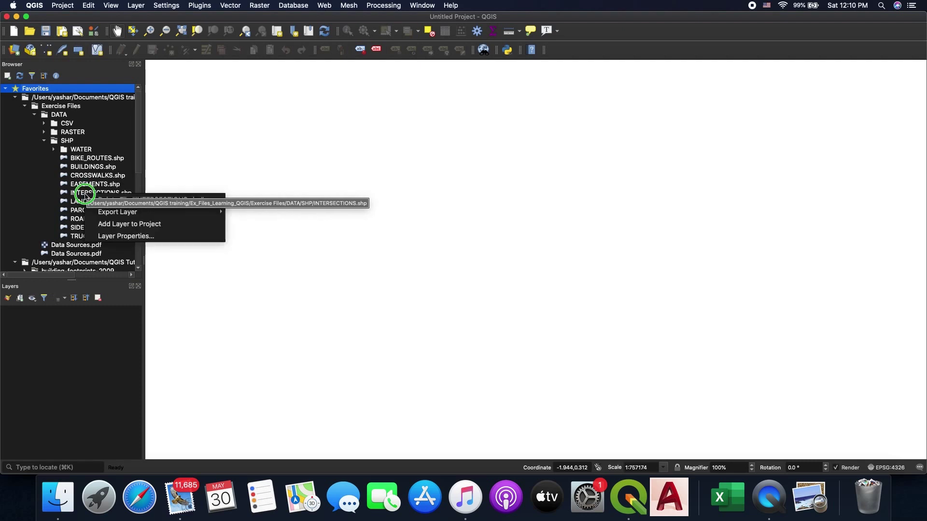
pyautogui.click(125, 236)
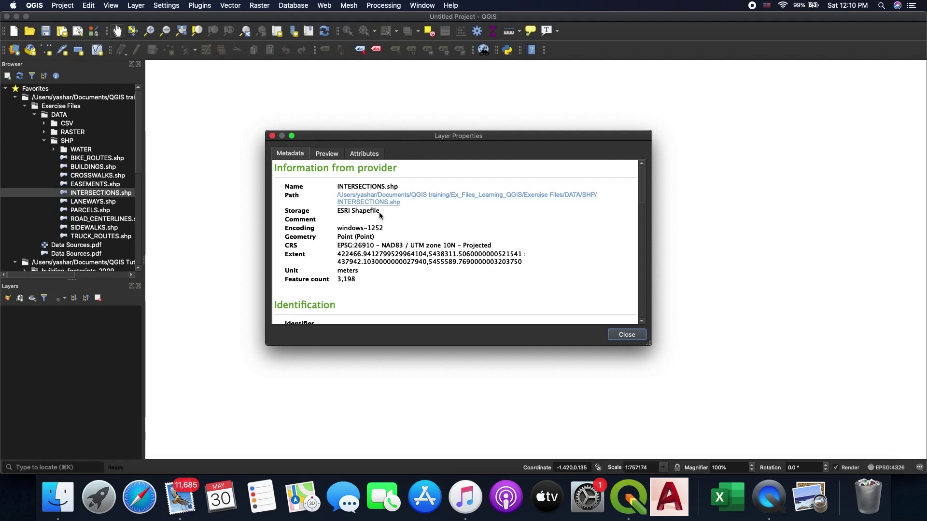
pyautogui.scroll(-2, 380, 239)
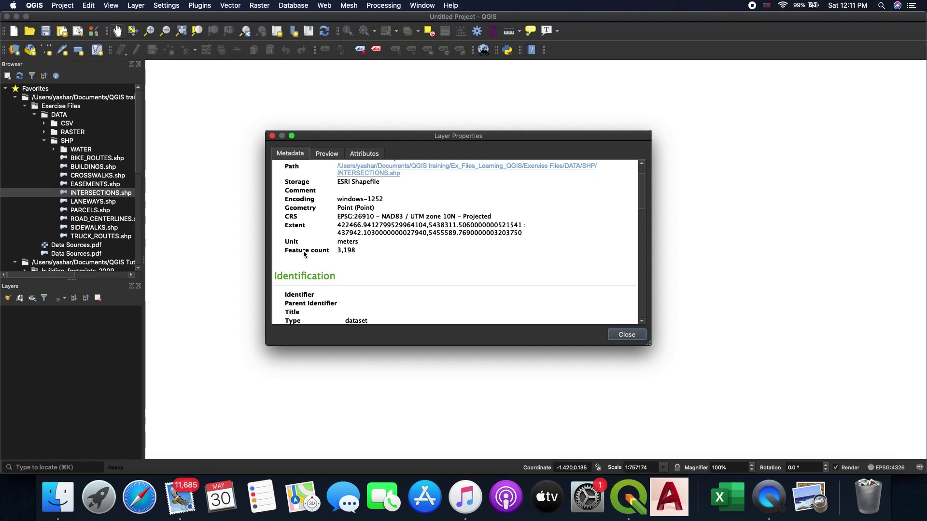
pyautogui.click(327, 154)
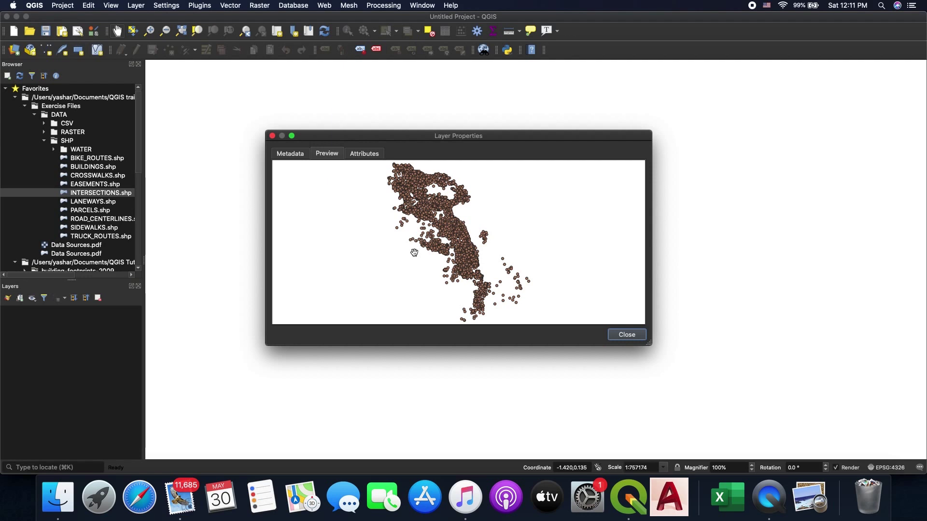
pyautogui.click(371, 155)
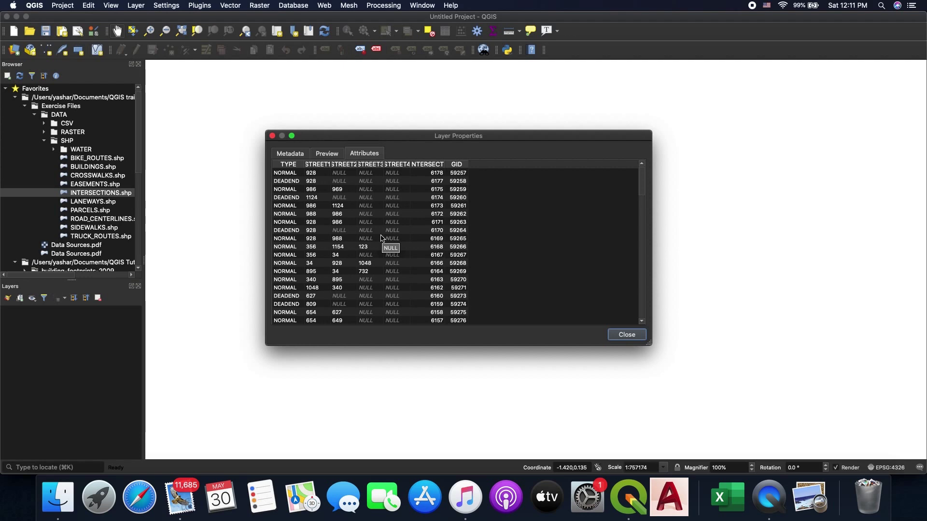
pyautogui.click(627, 334)
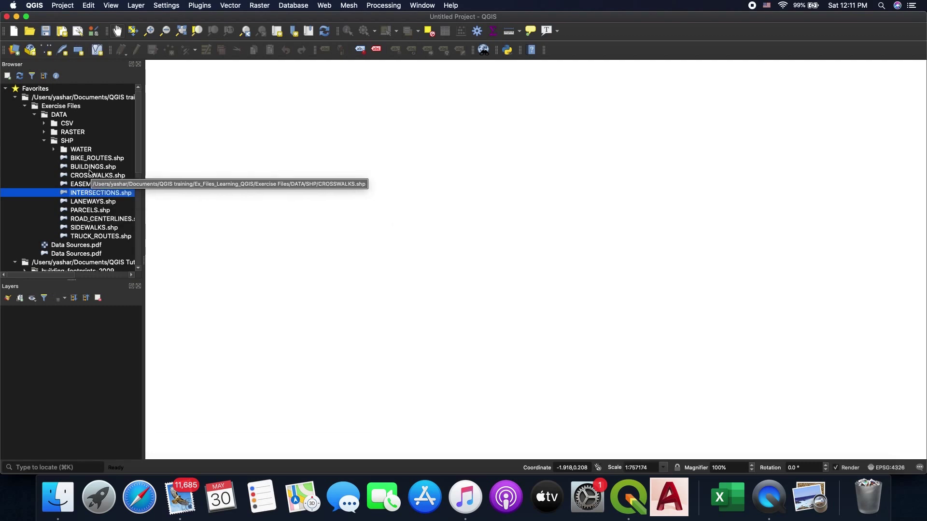
# - Add BUILDINGS.shp to the map, accepting the +towgs84=0,0,0 transformation from NAD83 / UTM zone 10N to WGS 84
pyautogui.moveTo(90, 169); pyautogui.dragTo(341, 206)
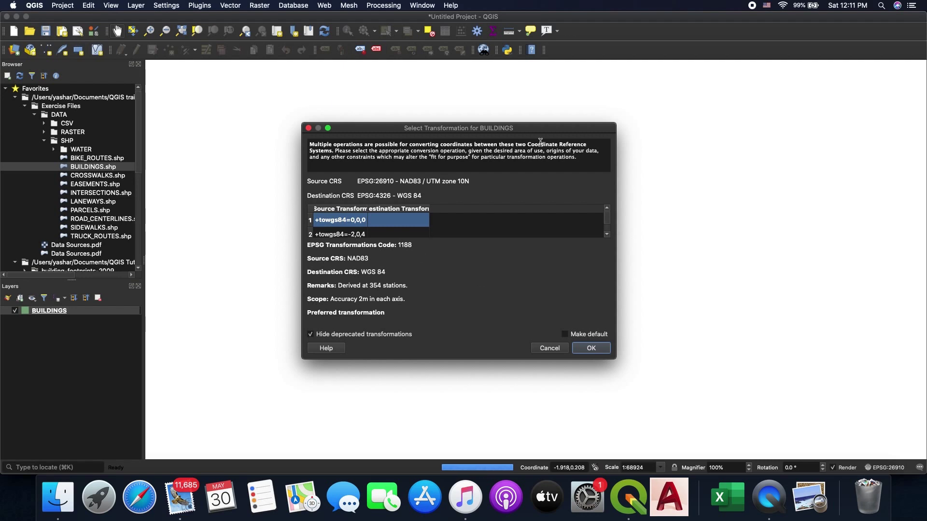
pyautogui.click(590, 348)
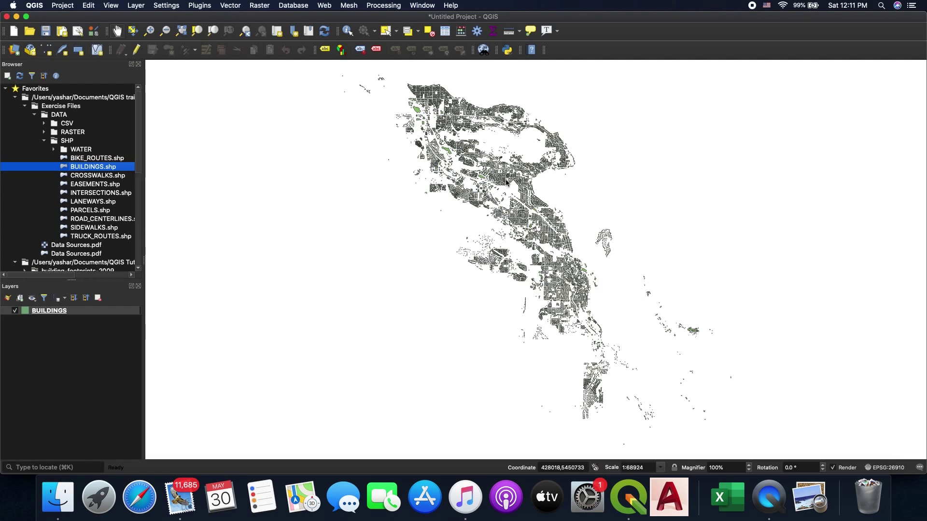
# - Examine the building footprints up close in several neighbourhoods of the map
pyautogui.scroll(2, 506, 183)
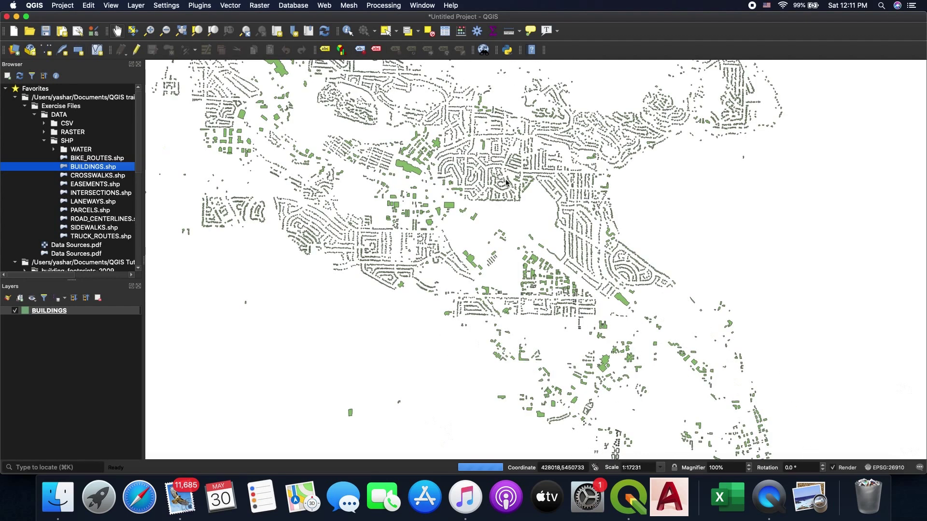
pyautogui.scroll(3, 506, 182)
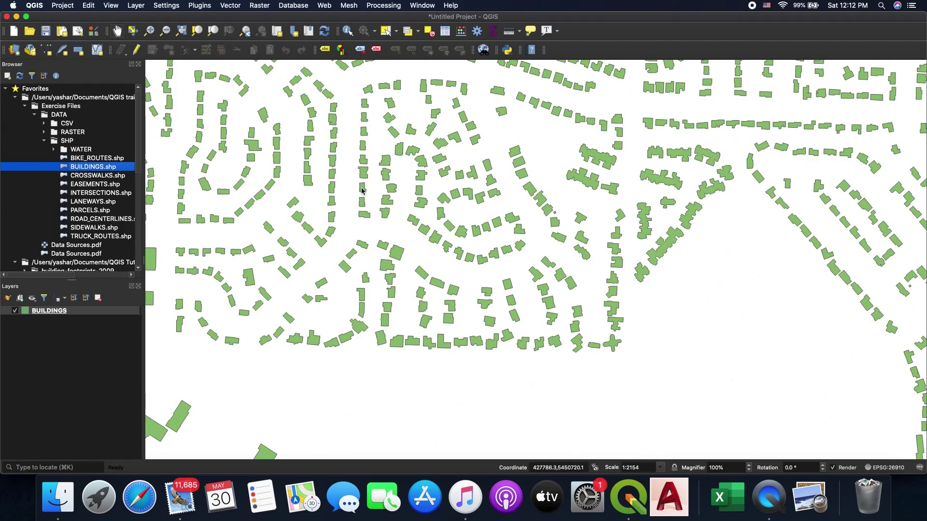
pyautogui.moveTo(358, 192); pyautogui.dragTo(392, 211)
pyautogui.scroll(-1, 392, 211)
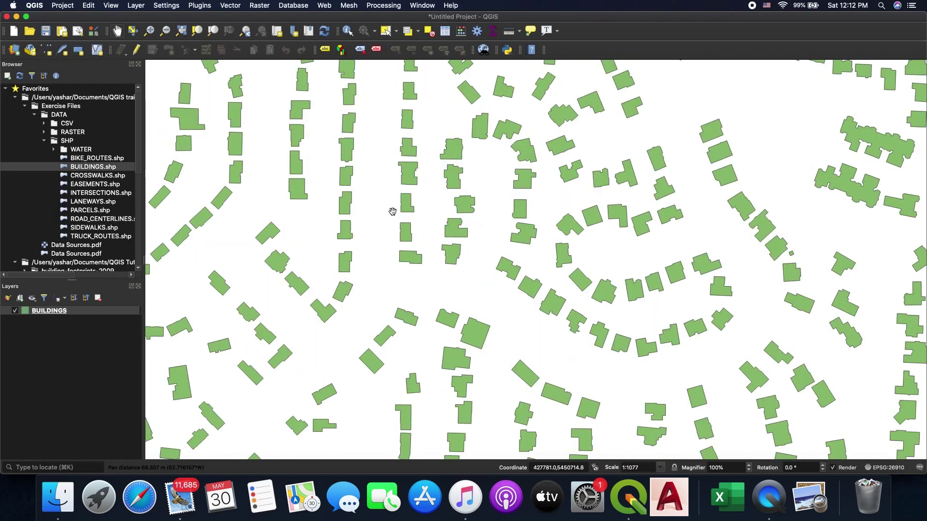
pyautogui.moveTo(268, 191); pyautogui.dragTo(536, 276)
pyautogui.moveTo(499, 187); pyautogui.dragTo(435, 302)
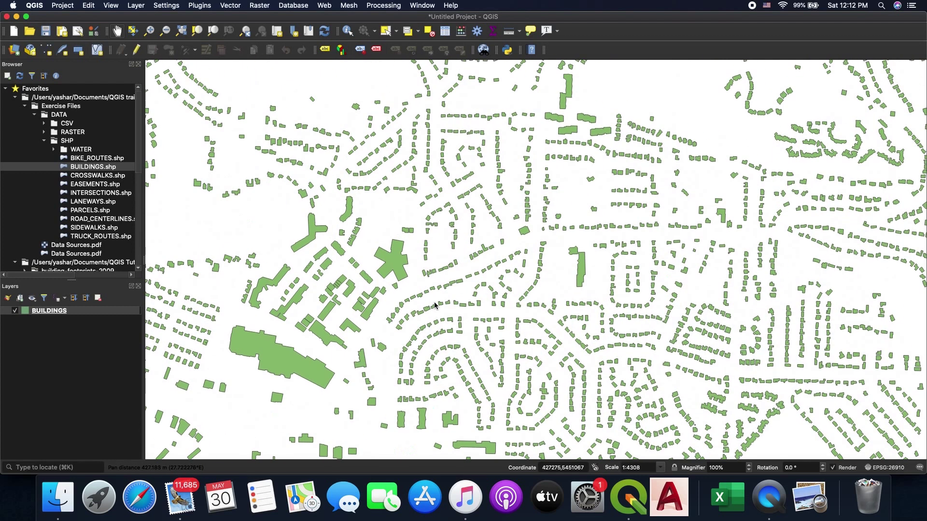
pyautogui.moveTo(501, 210); pyautogui.dragTo(484, 197)
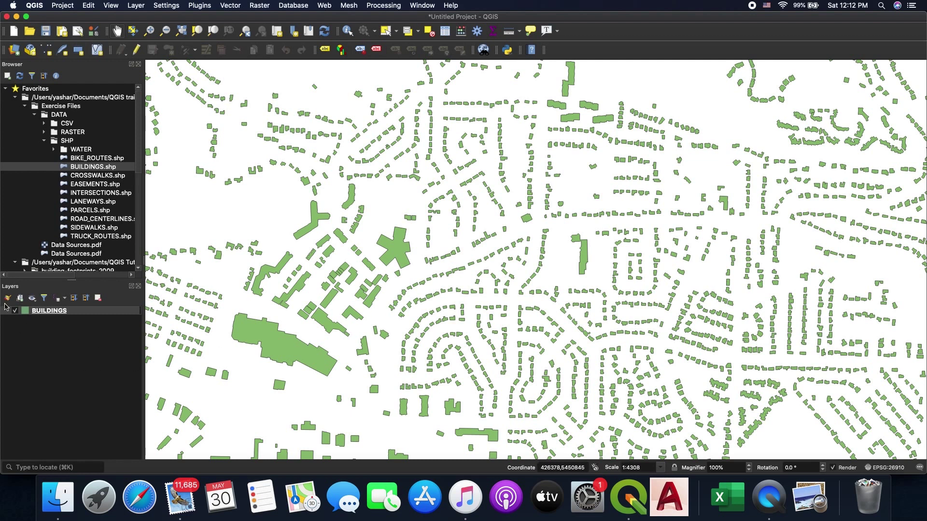
# - Add PARCELS.shp to the map and place the BUILDINGS layer above PARCELS in the drawing order
pyautogui.click(89, 212)
pyautogui.moveTo(88, 212); pyautogui.dragTo(321, 264)
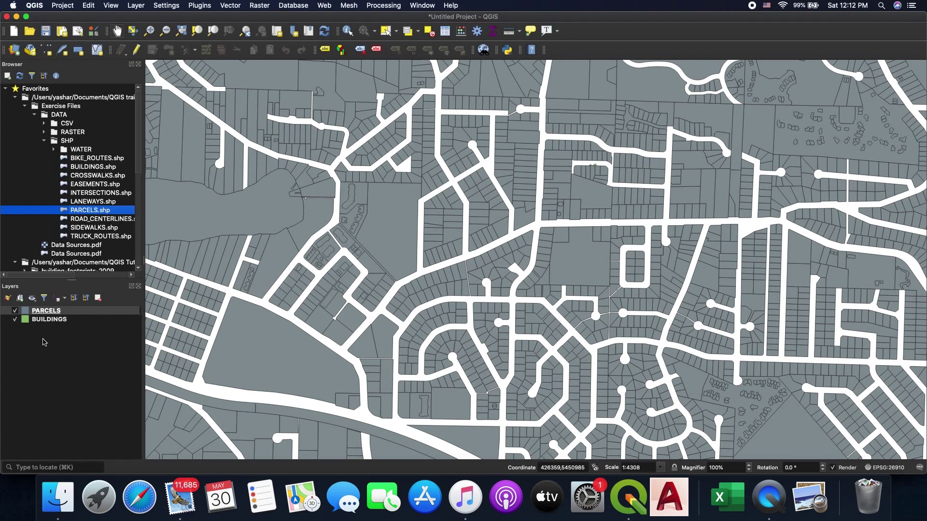
pyautogui.click(50, 320)
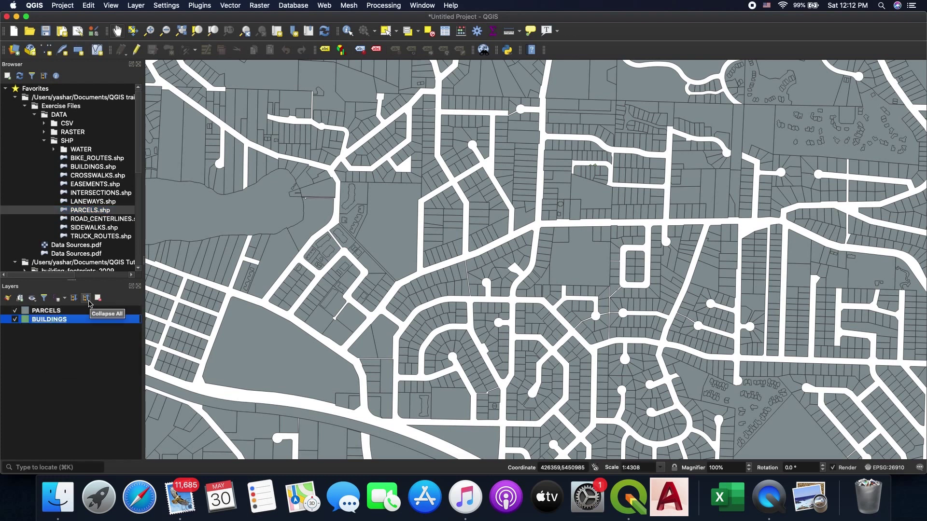
pyautogui.moveTo(79, 318); pyautogui.dragTo(81, 311)
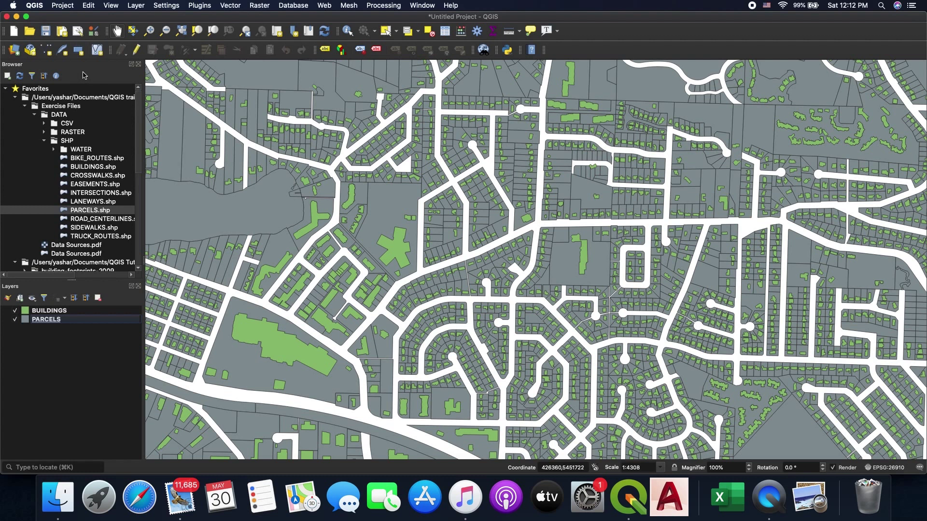
# - Identify the attributes of the parcel around the star-shaped building, and of the large elongated footprint in the BUILDINGS layer
pyautogui.click(348, 31)
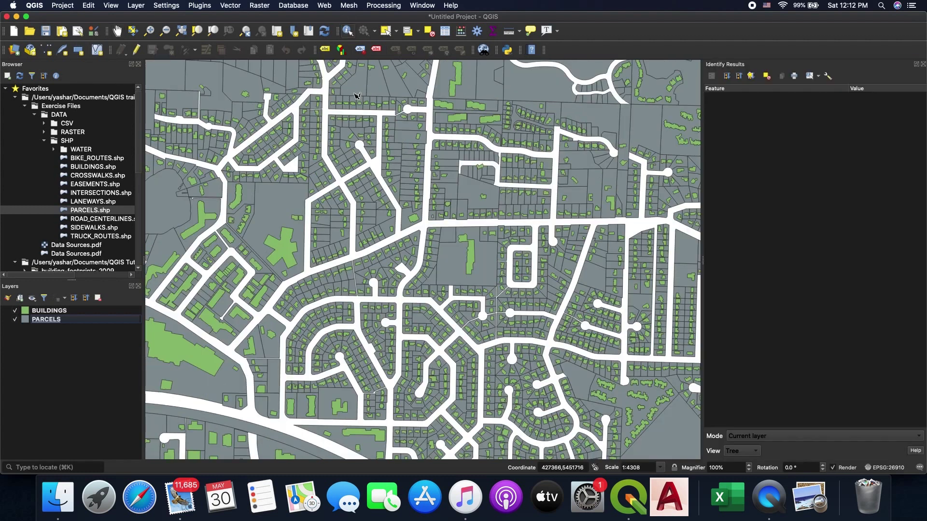
pyautogui.click(284, 253)
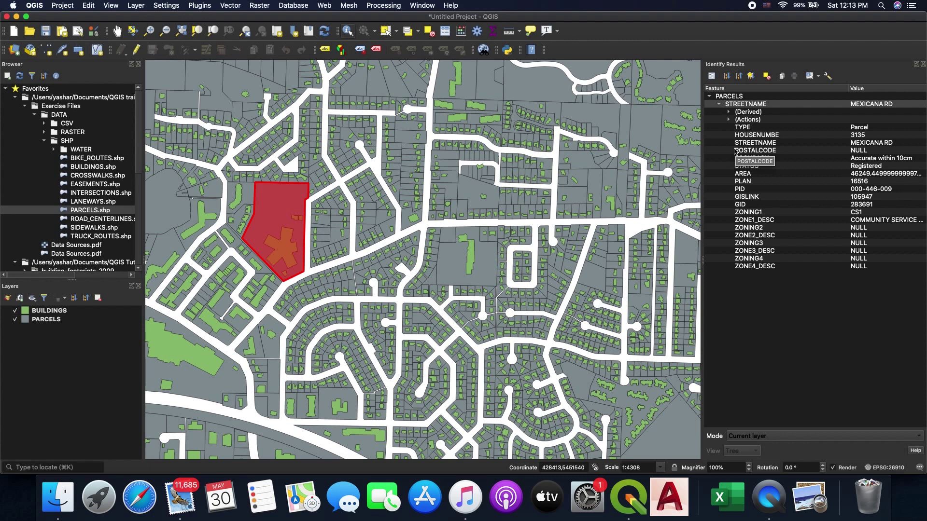
pyautogui.click(46, 311)
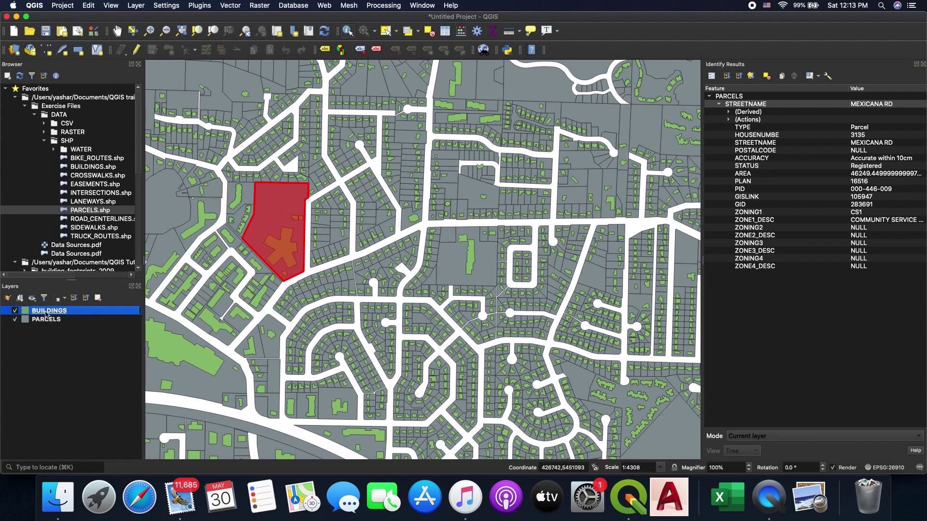
pyautogui.click(186, 355)
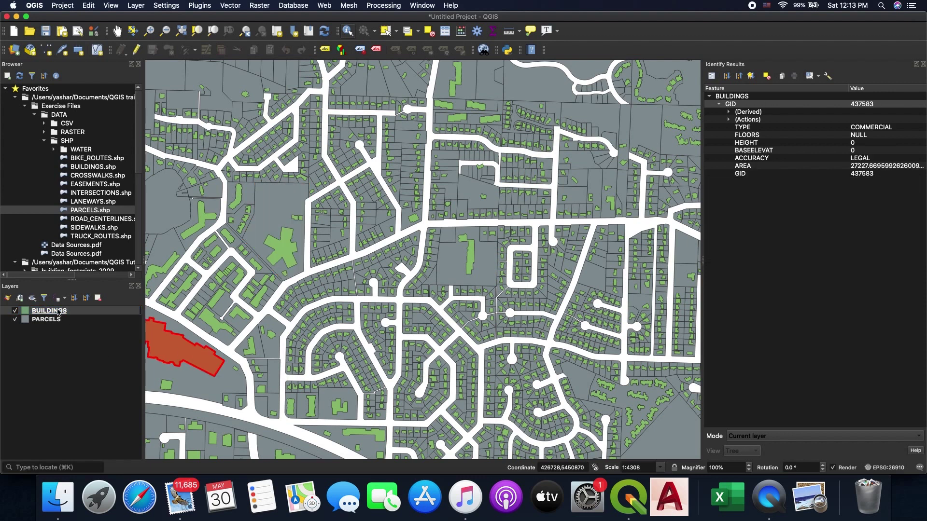
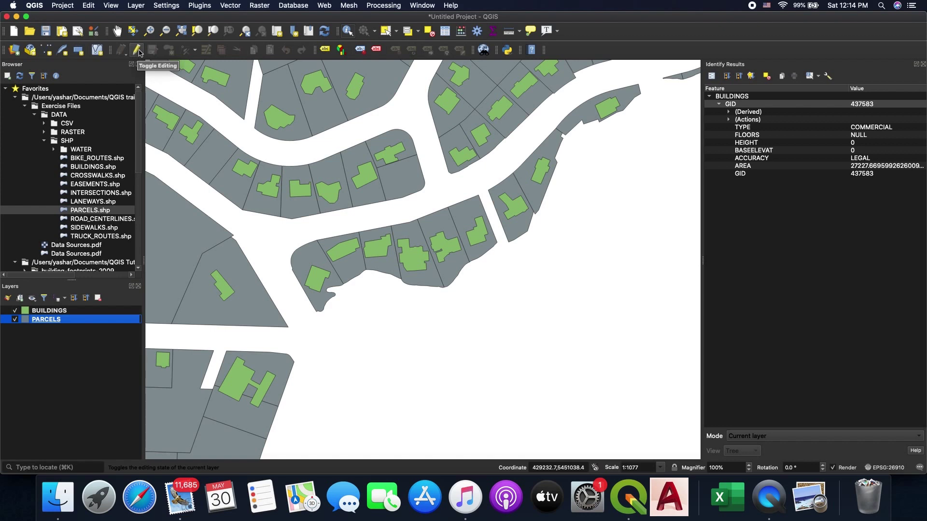
pyautogui.click(137, 50)
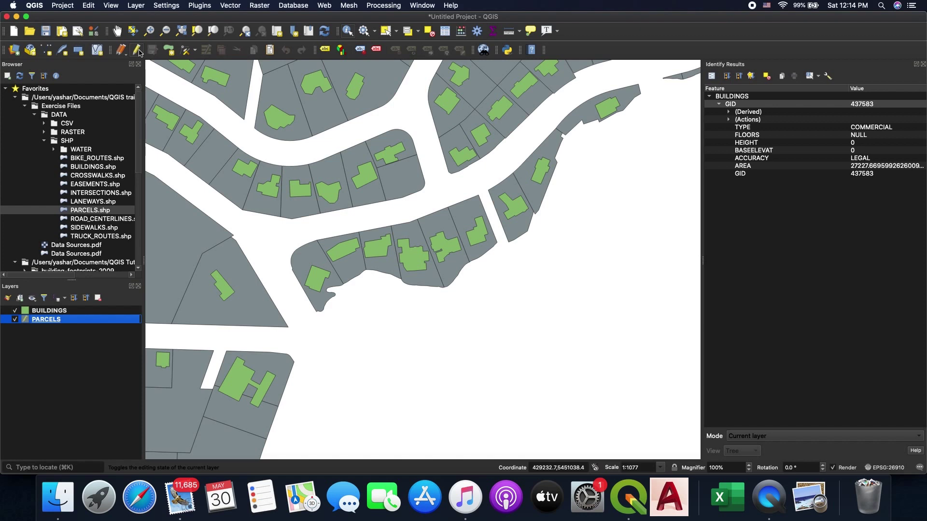
pyautogui.click(312, 258)
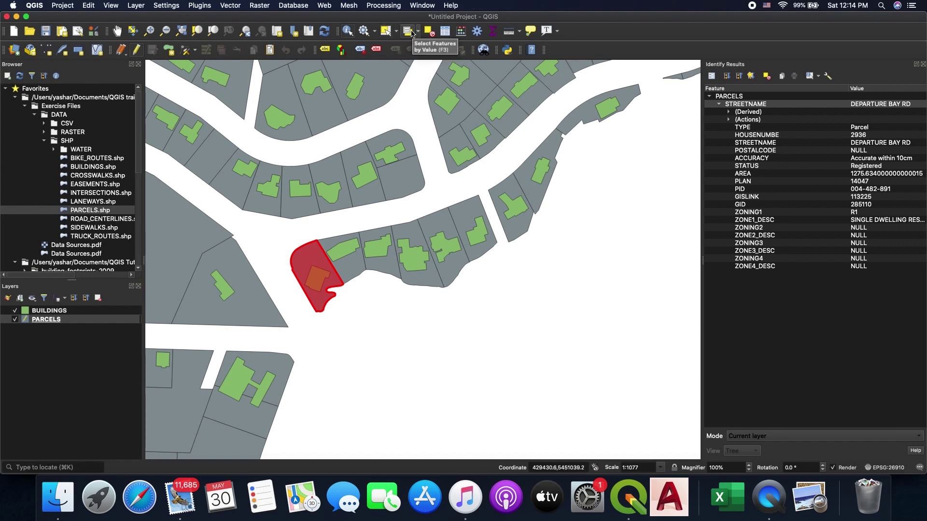
pyautogui.click(389, 33)
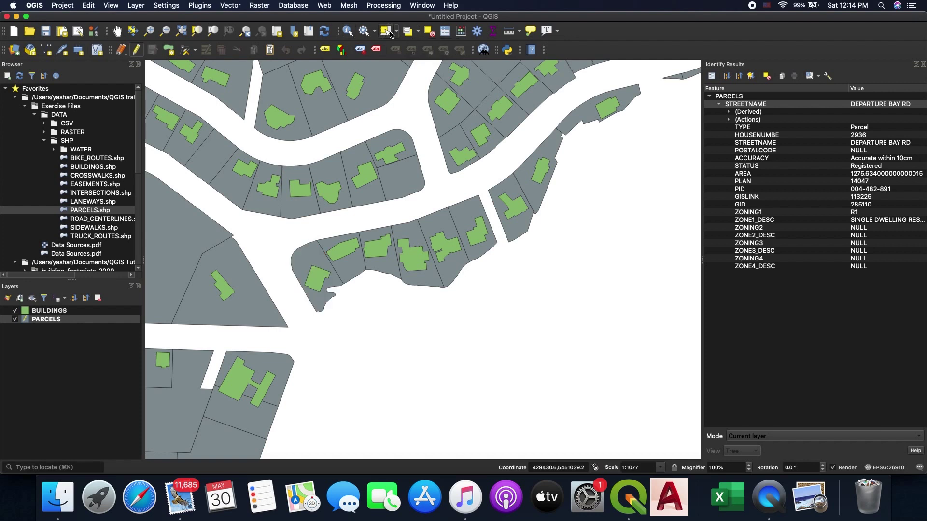
pyautogui.click(397, 31)
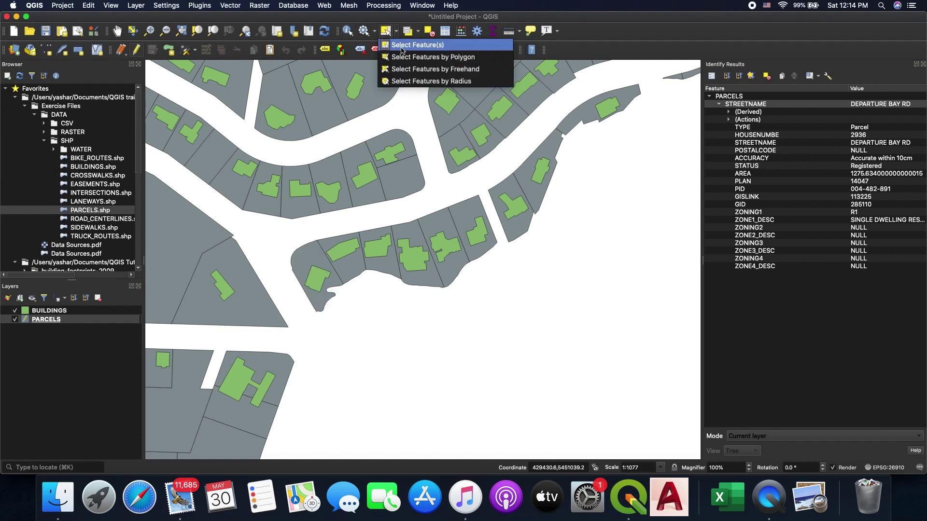
pyautogui.click(401, 48)
pyautogui.click(313, 261)
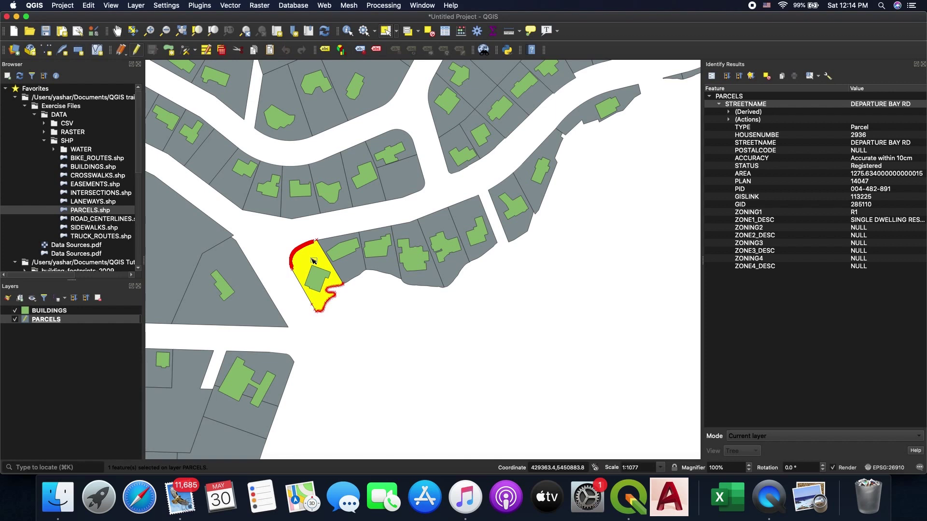
# - Set the selected corner parcel's ZONING1 attribute to R2, and stop editing PARCELS without saving the changes
pyautogui.click(207, 50)
pyautogui.moveTo(466, 132); pyautogui.dragTo(552, 137)
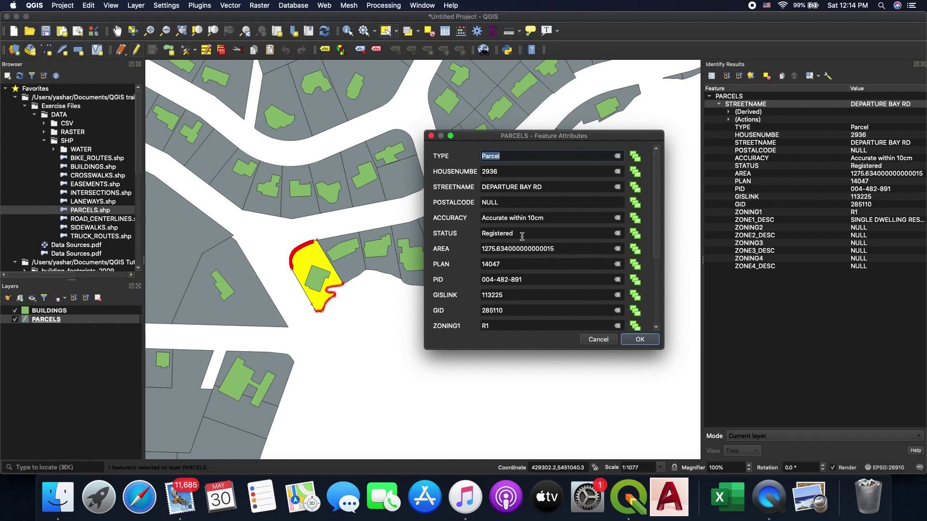
pyautogui.moveTo(660, 192); pyautogui.dragTo(658, 215)
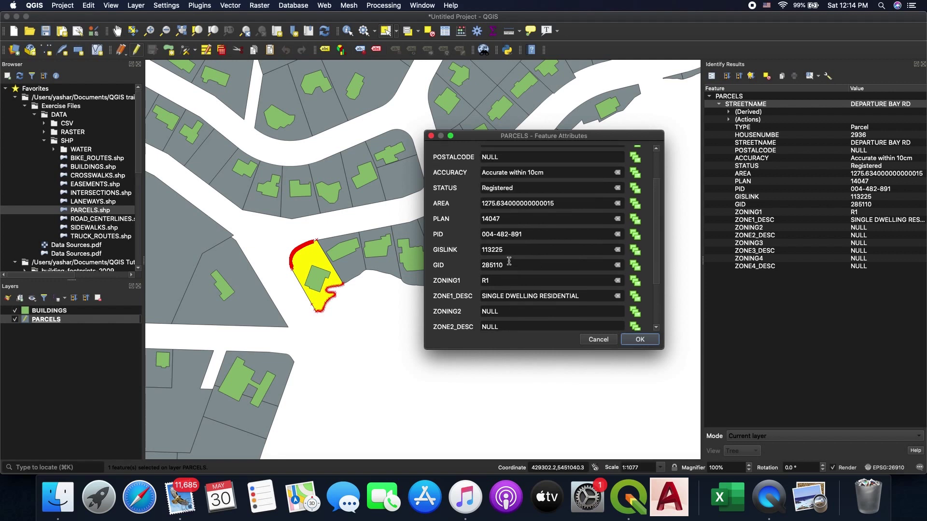
pyautogui.click(507, 280)
pyautogui.press('BackSpace')
pyautogui.write('2')
pyautogui.click(633, 340)
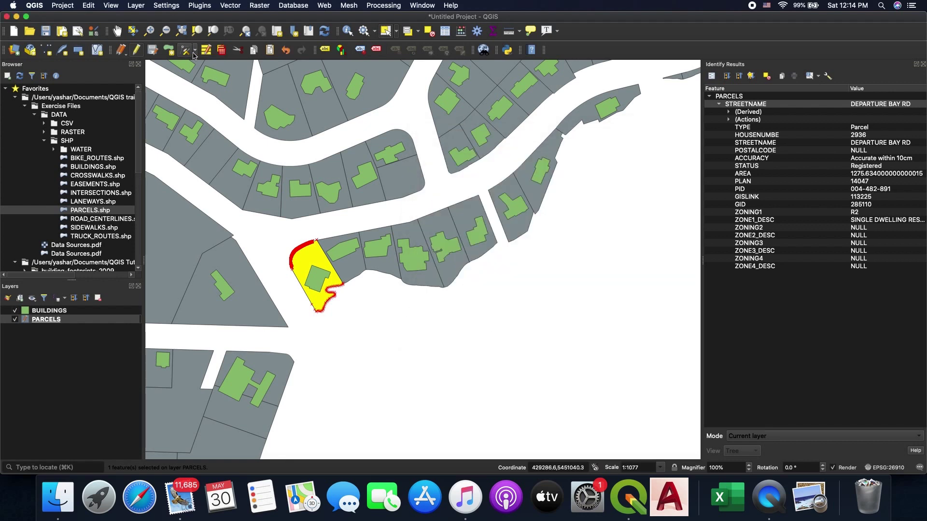
pyautogui.click(138, 51)
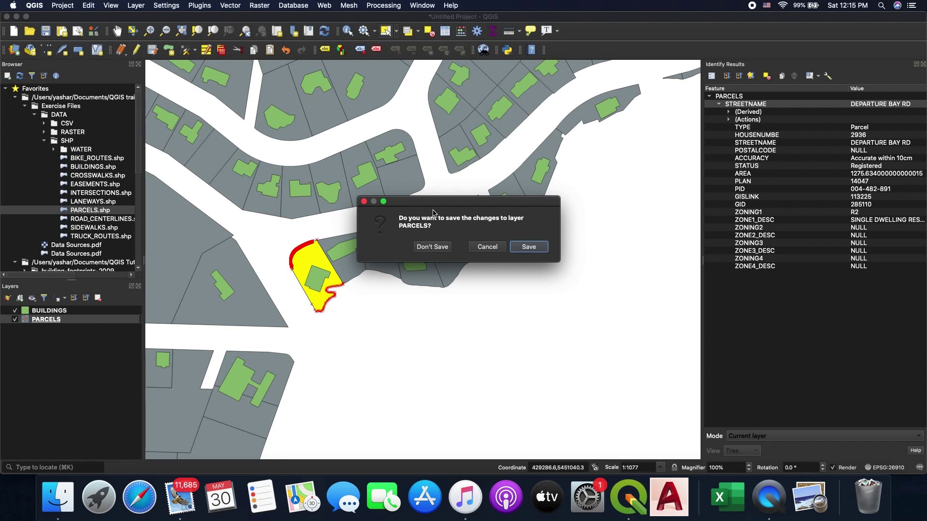
pyautogui.click(442, 248)
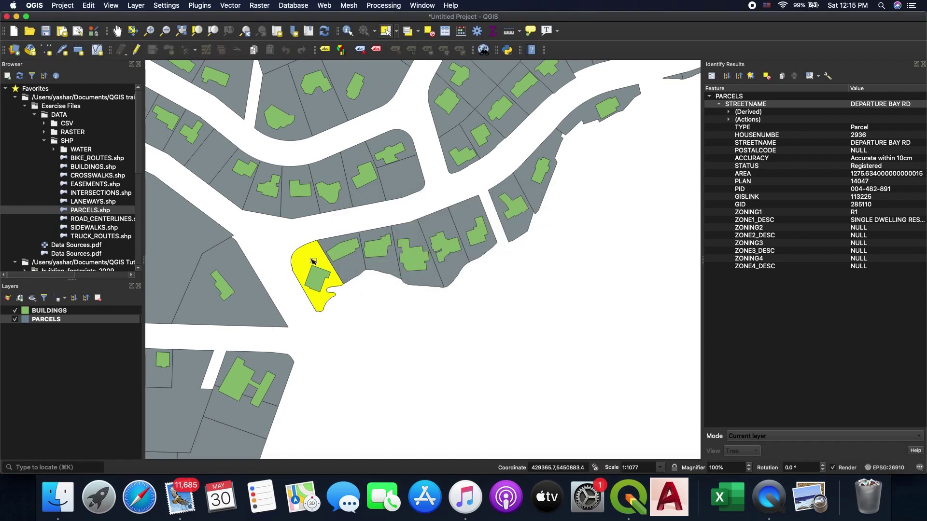
# - With PARCELS editable again, select the parcel just east of the corner parcel and draw a five-sided polygon in the empty area south of it
pyautogui.click(137, 51)
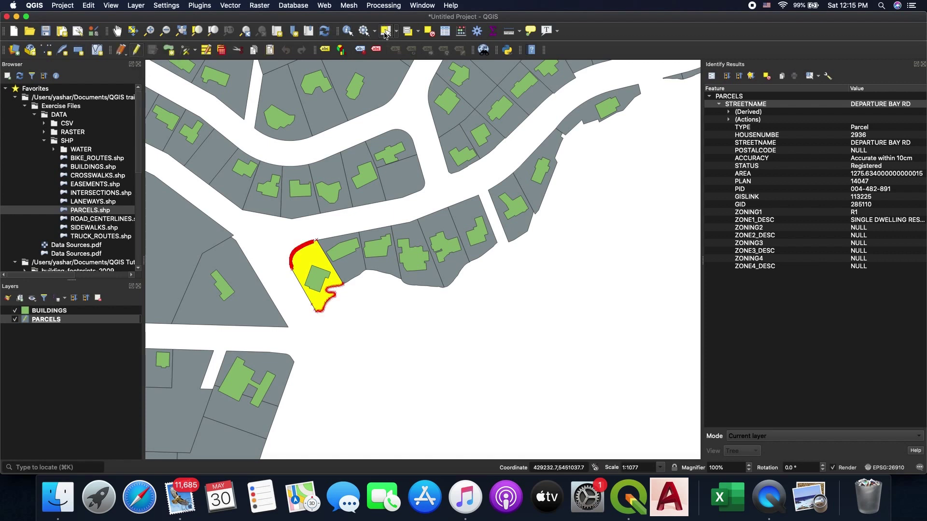
pyautogui.click(339, 272)
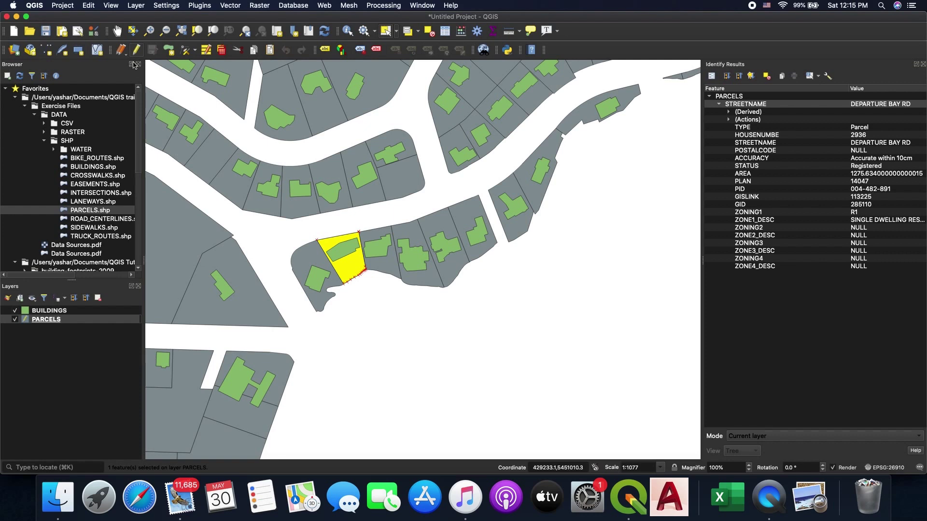
pyautogui.click(168, 51)
pyautogui.click(358, 302)
pyautogui.click(401, 312)
pyautogui.click(395, 347)
pyautogui.click(358, 341)
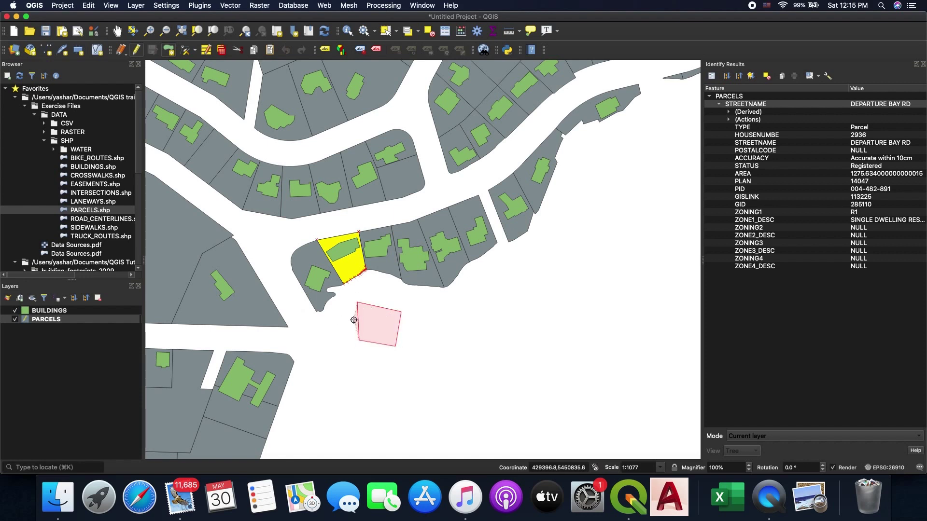
pyautogui.rightClick(354, 320)
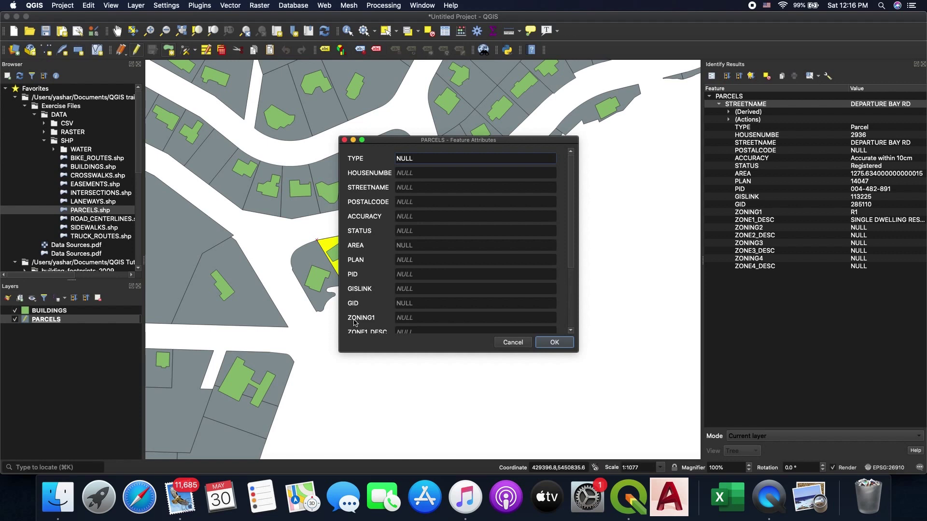
# - Set the new parcel's TYPE attribute to "test", leaving its other fields empty
pyautogui.press('BackSpace')
pyautogui.press('BackSpace')
pyautogui.press('BackSpace')
pyautogui.press('BackSpace')
pyautogui.write('tes')
pyautogui.click(554, 342)
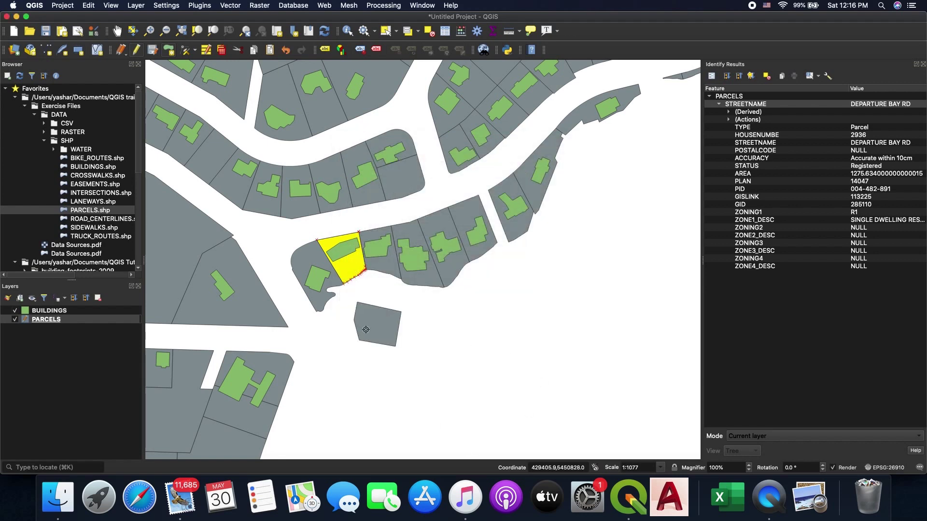
# - Identify the attributes of the newly drawn parcel, and stop editing PARCELS without saving the changes
pyautogui.click(347, 31)
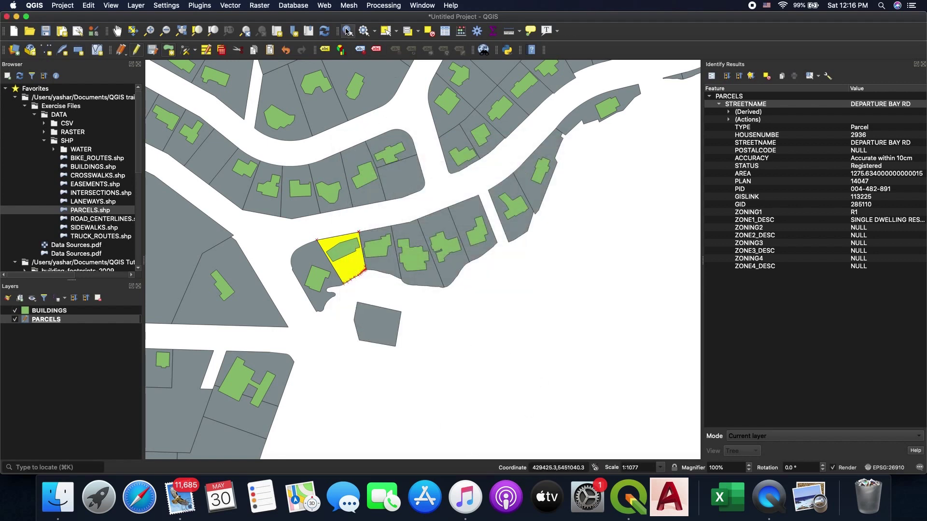
pyautogui.click(316, 285)
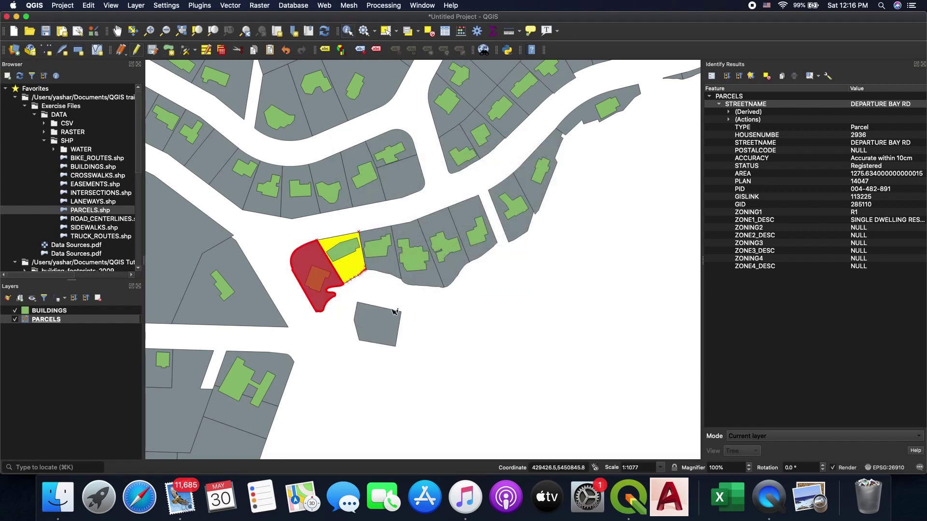
pyautogui.click(371, 323)
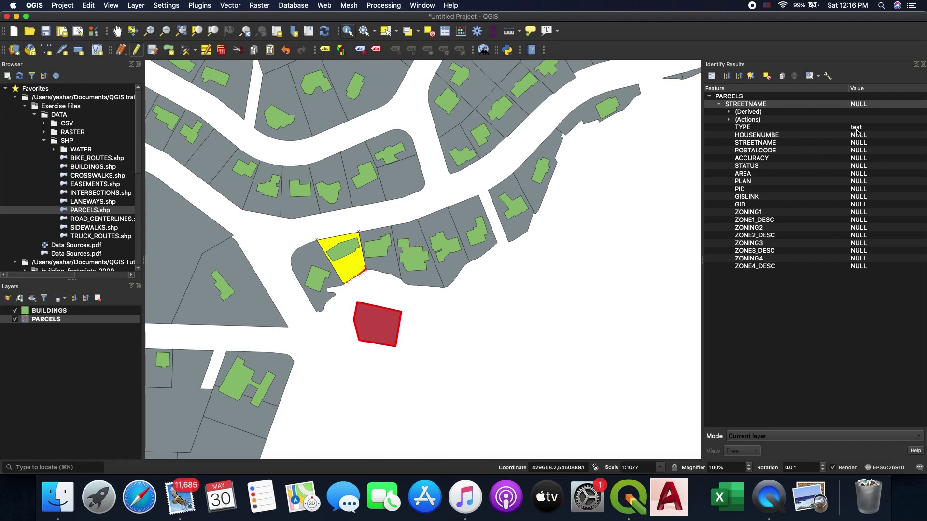
pyautogui.click(137, 50)
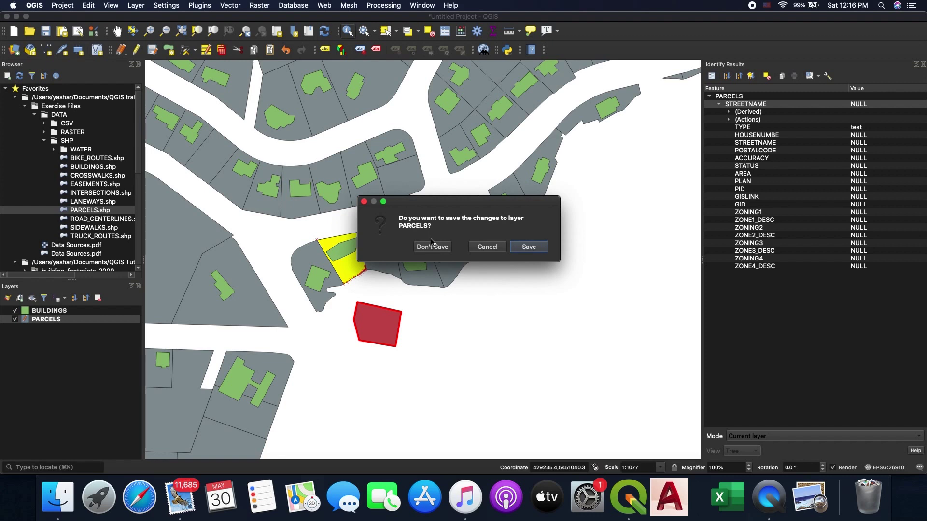
pyautogui.click(433, 251)
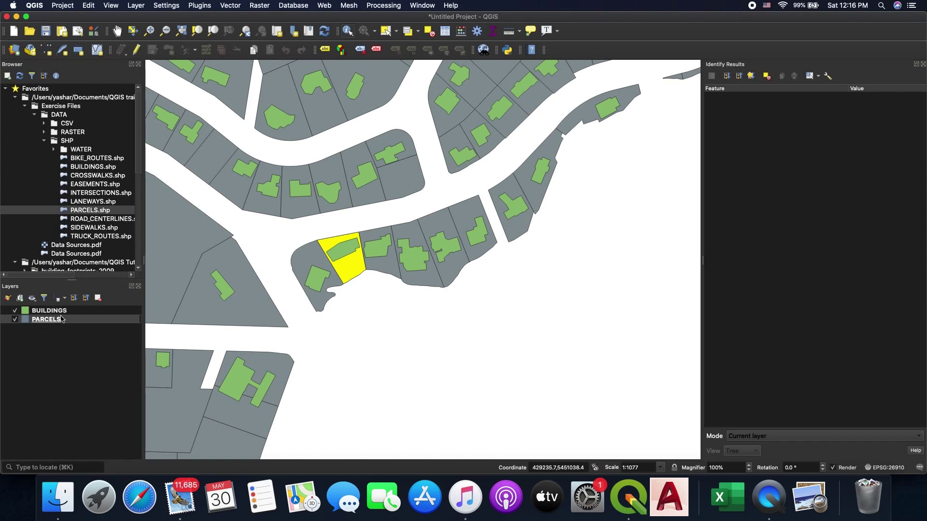
# - Review the symbology and other property categories of the PARCELS layer and of the BUILDINGS layer
pyautogui.click(42, 320)
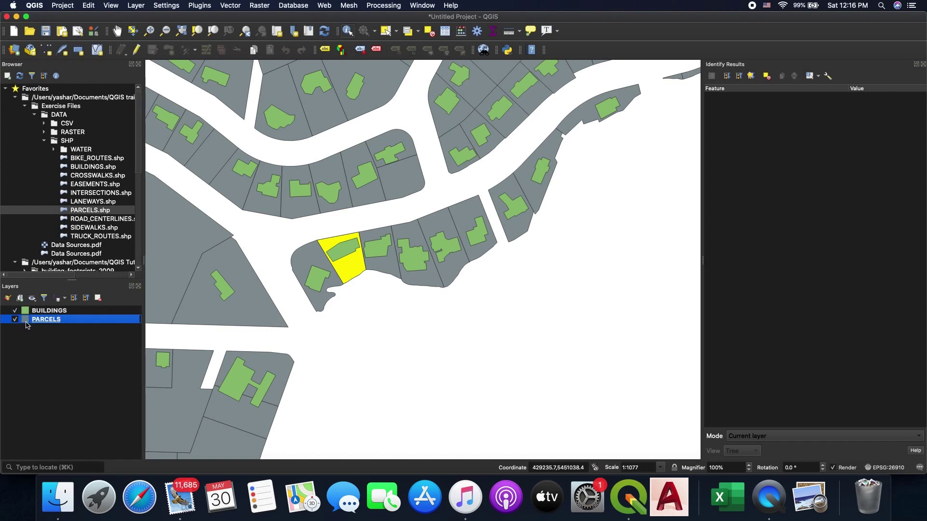
pyautogui.doubleClick(26, 320)
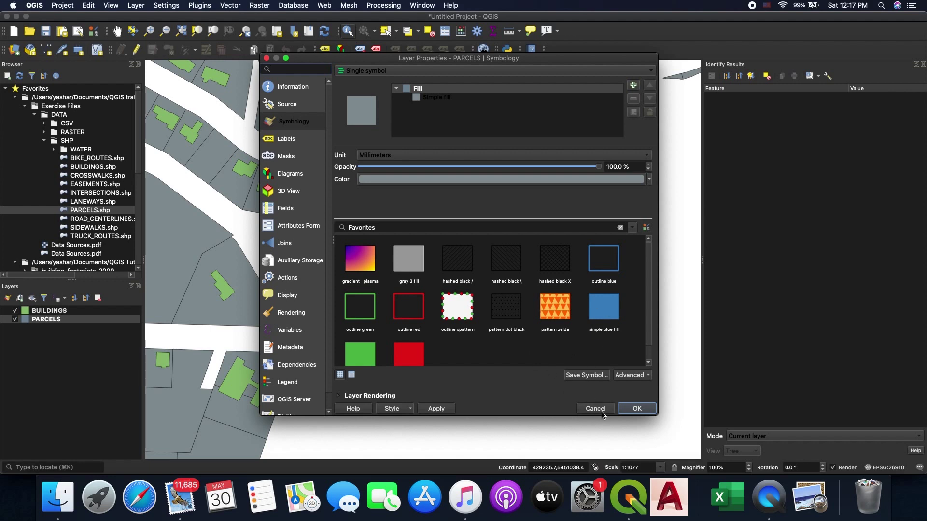
pyautogui.click(637, 408)
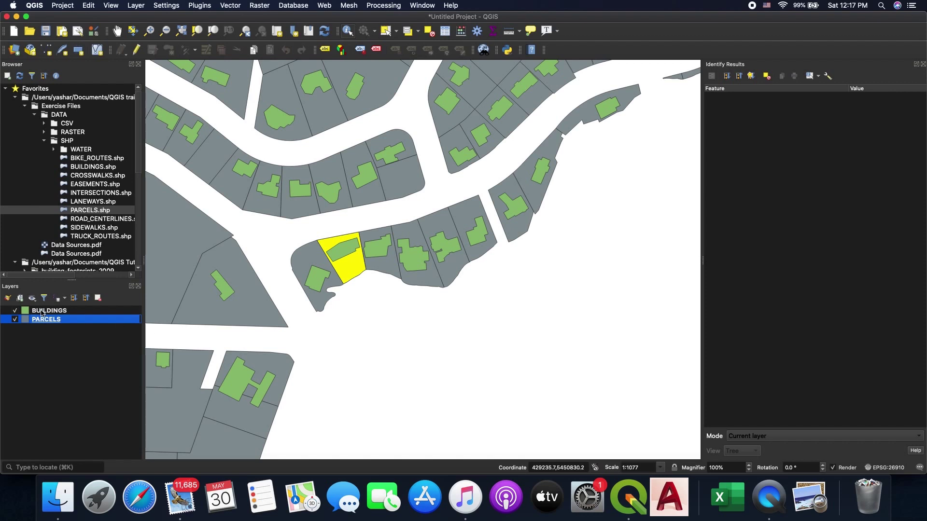
pyautogui.click(42, 312)
pyautogui.rightClick(46, 313)
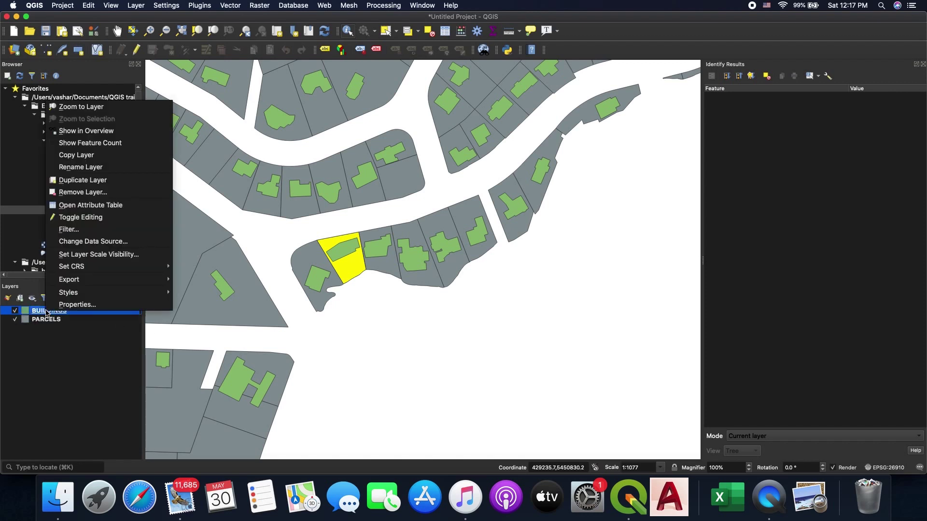
pyautogui.click(72, 305)
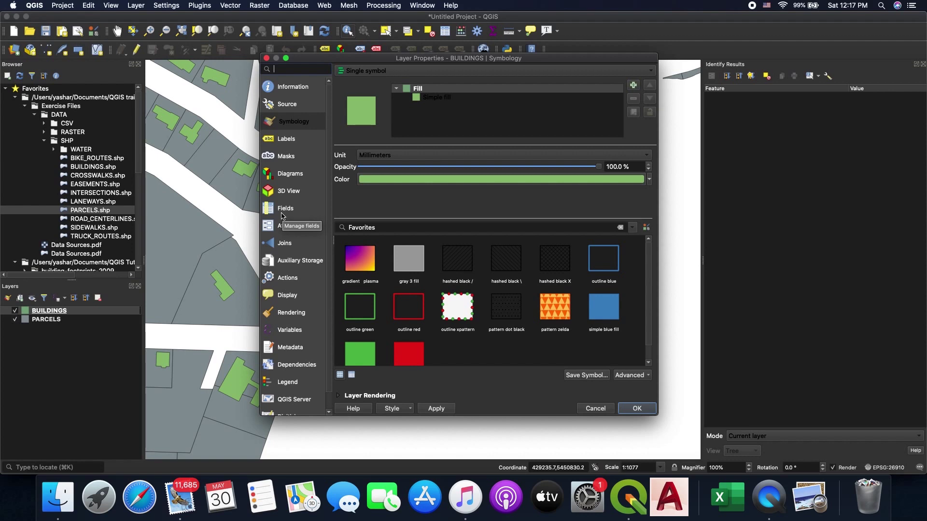
pyautogui.click(626, 411)
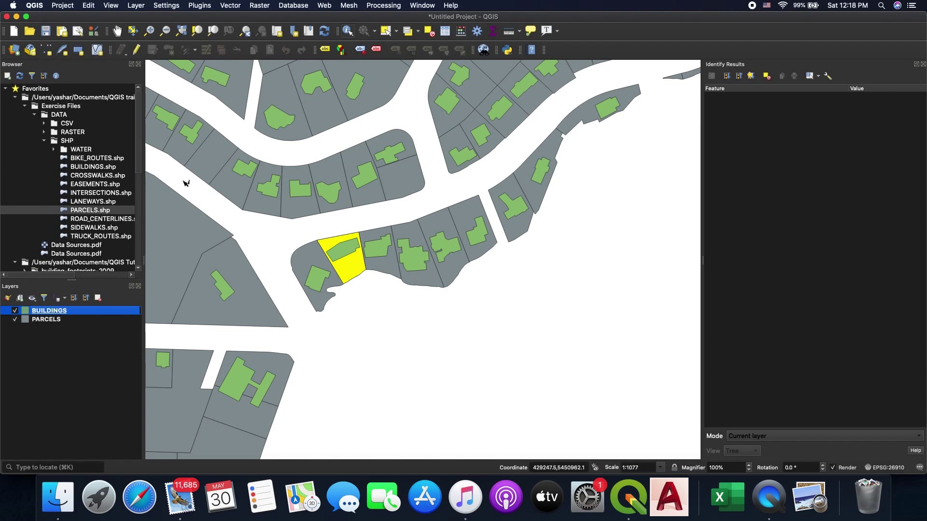
# - Create a new print layout titled "Printing" for a wider extent of the neighbourhood northwest of the bay
pyautogui.scroll(-2, 305, 207)
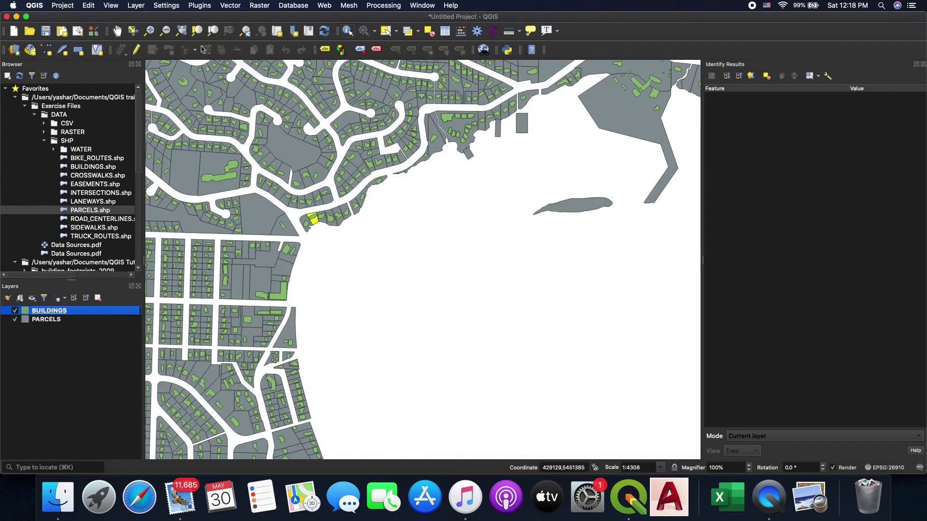
pyautogui.moveTo(306, 112); pyautogui.dragTo(317, 181)
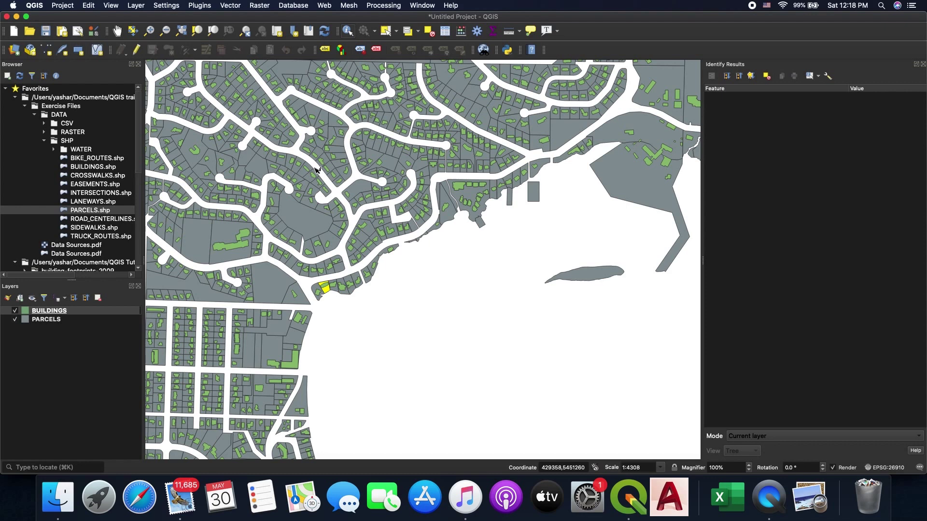
pyautogui.moveTo(316, 170); pyautogui.dragTo(434, 258)
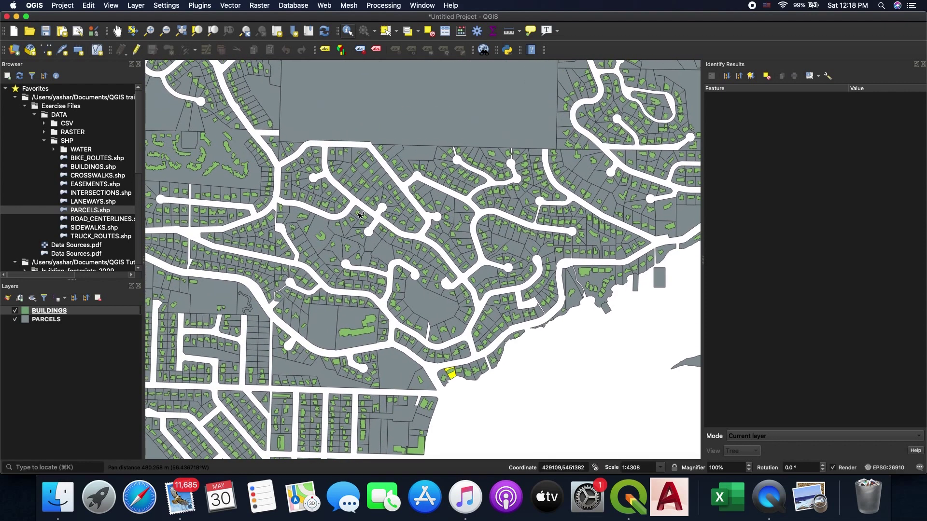
pyautogui.moveTo(201, 268); pyautogui.dragTo(315, 252)
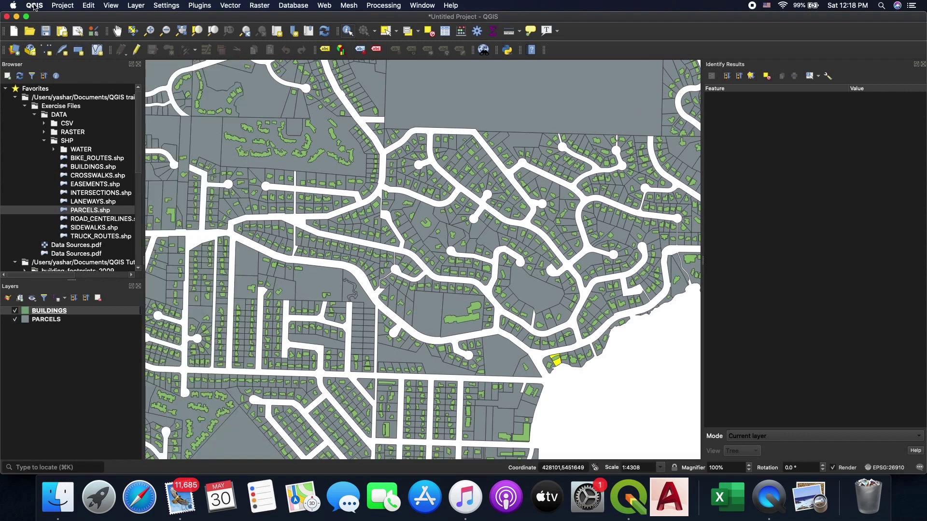
pyautogui.click(65, 8)
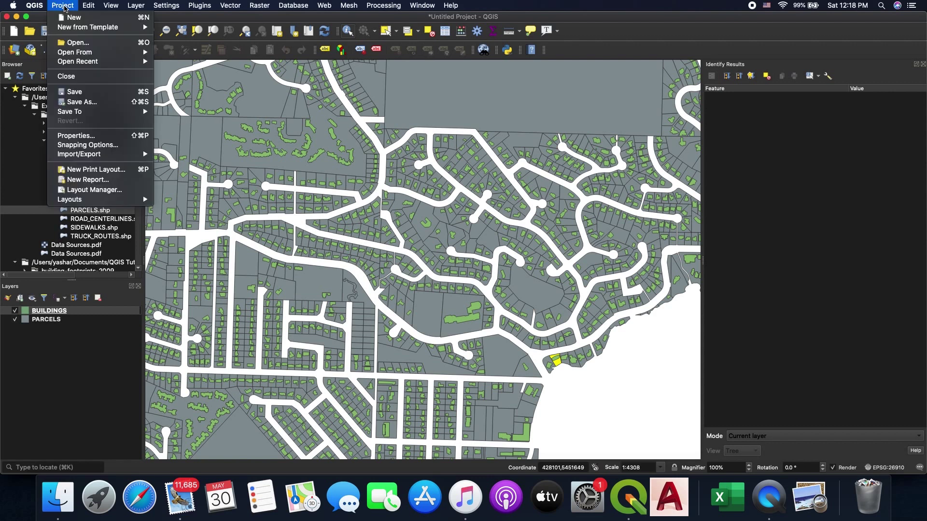
pyautogui.click(83, 170)
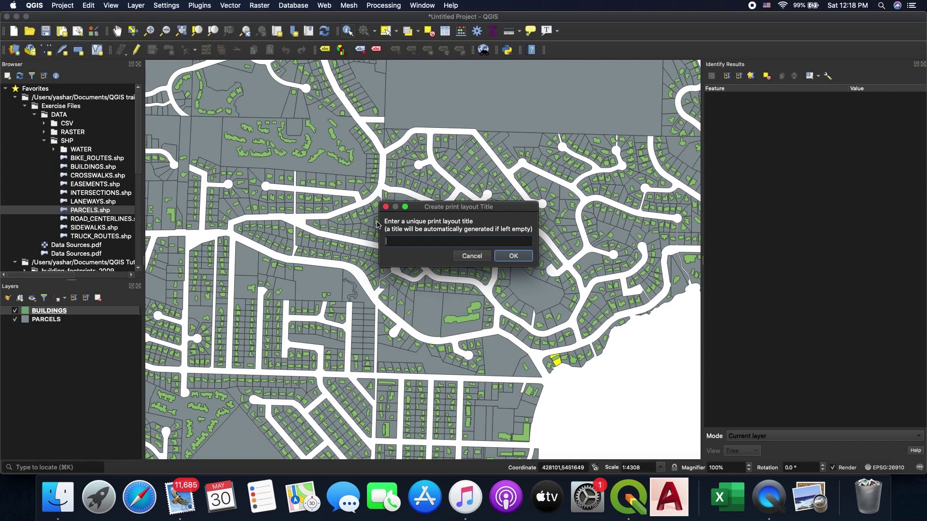
pyautogui.write('Printing')
pyautogui.click(525, 257)
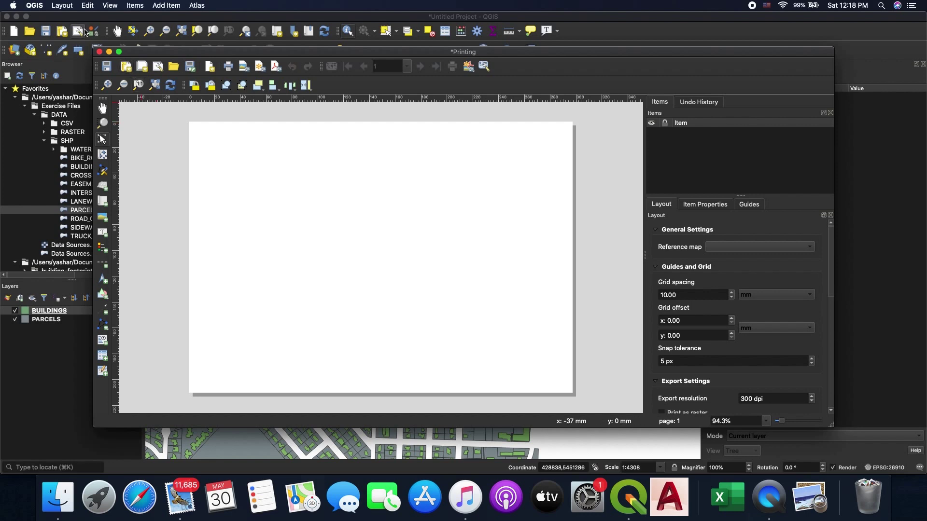
# - Add a map item to the upper left part of the layout page, about two thirds of the page wide
pyautogui.click(167, 6)
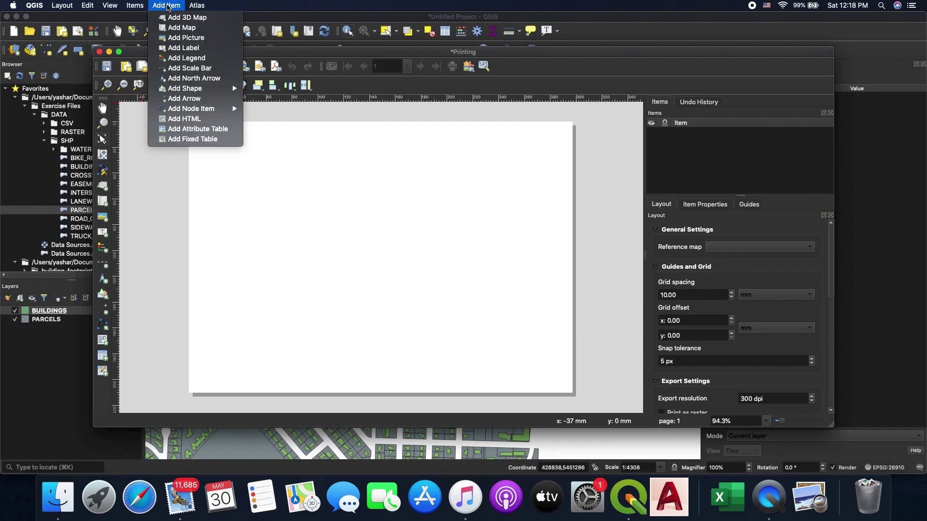
pyautogui.click(182, 28)
pyautogui.moveTo(206, 141); pyautogui.dragTo(469, 281)
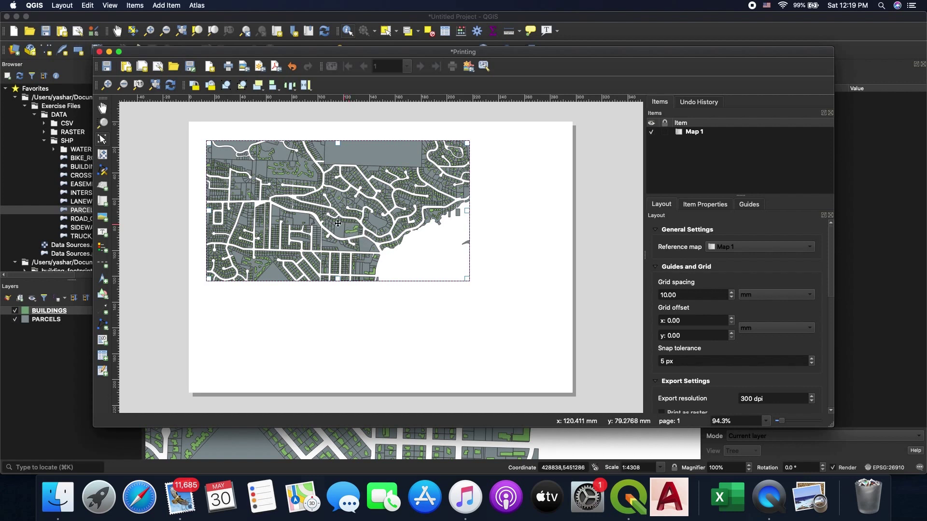
# - Add a legend for BUILDINGS and PARCELS on the page, to the right of the map
pyautogui.click(165, 5)
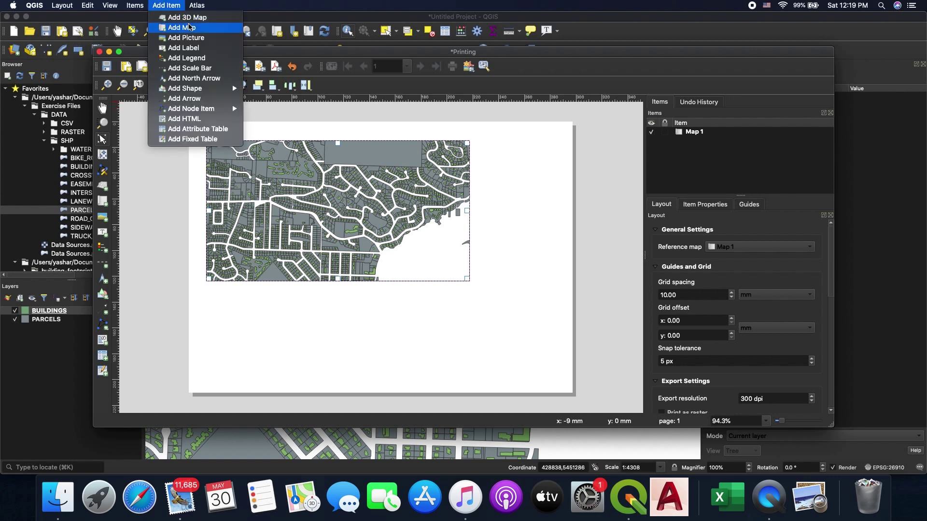
pyautogui.click(186, 58)
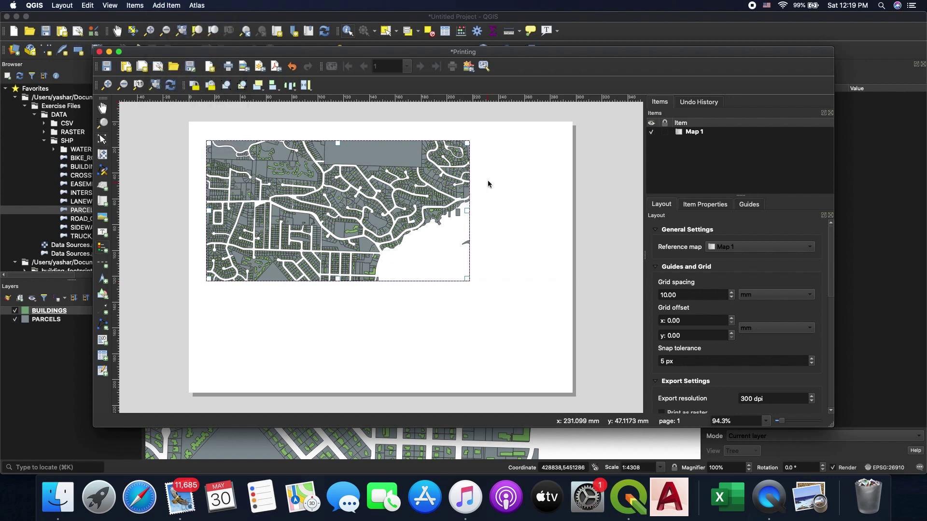
pyautogui.moveTo(492, 157); pyautogui.dragTo(547, 293)
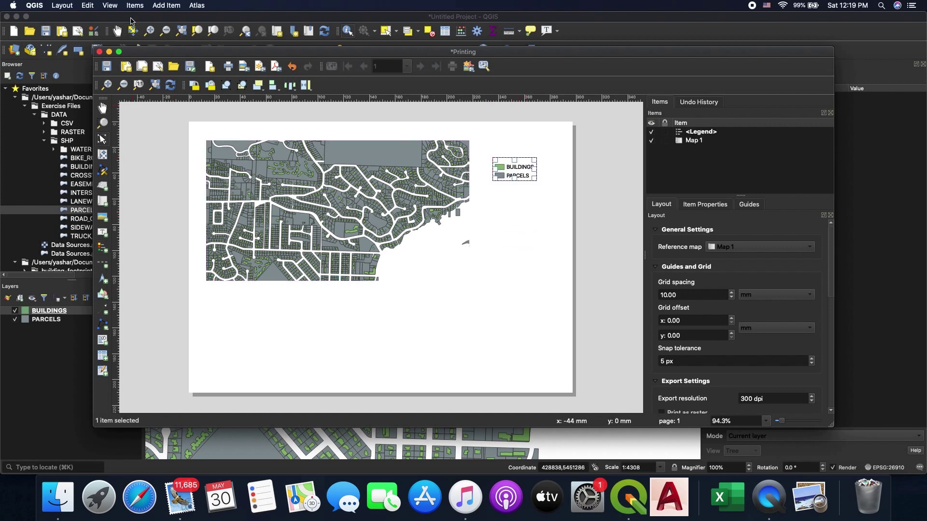
# - Add a north arrow on the page below the left part of the map
pyautogui.click(162, 7)
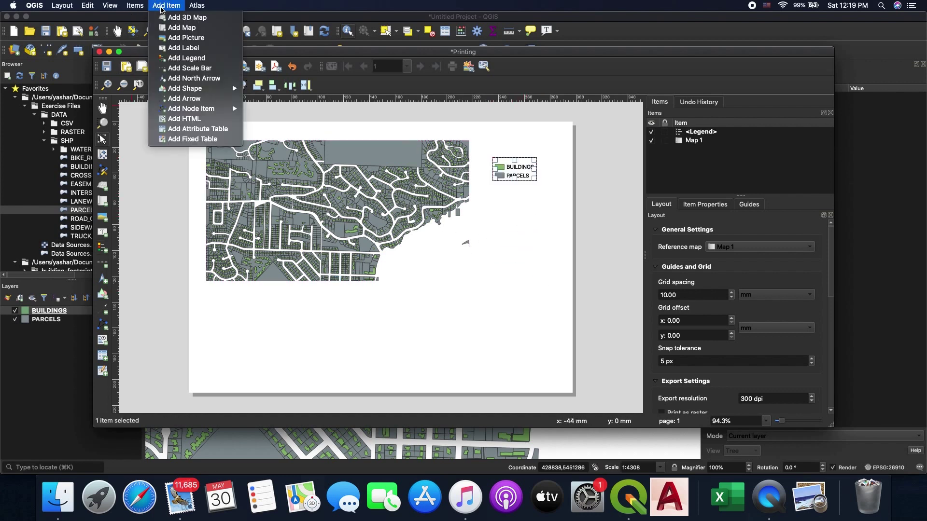
pyautogui.click(189, 79)
pyautogui.moveTo(227, 297); pyautogui.dragTo(274, 350)
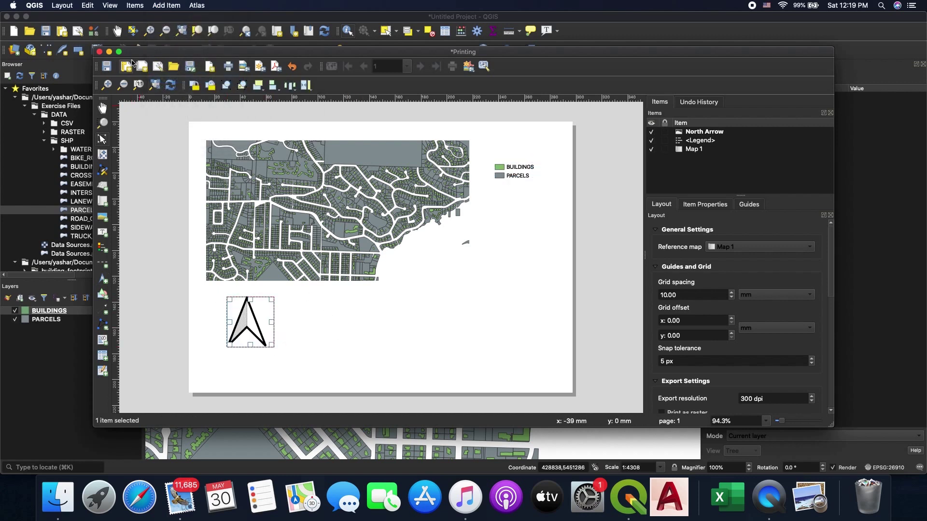